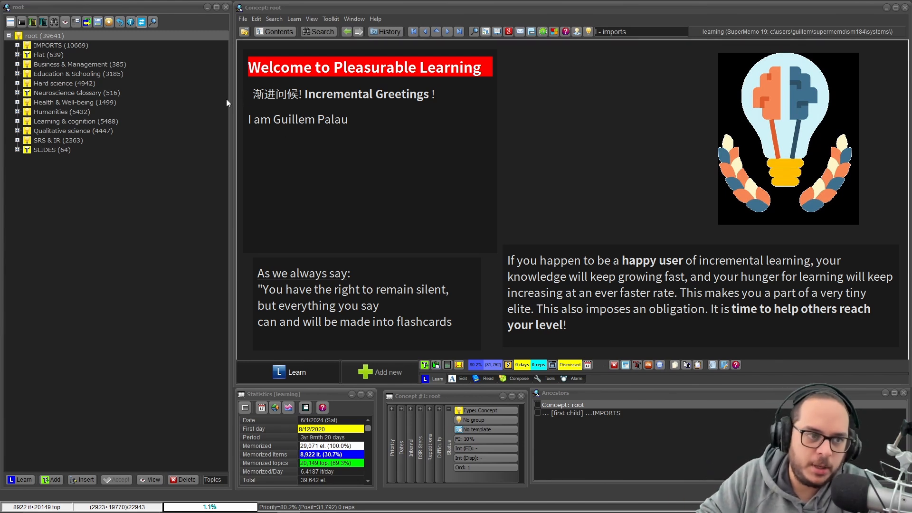
Look through the Business & Management, Hard science and Humanities concepts in the root tree.
{"action": "left_click", "coordinate": [54, 72]}
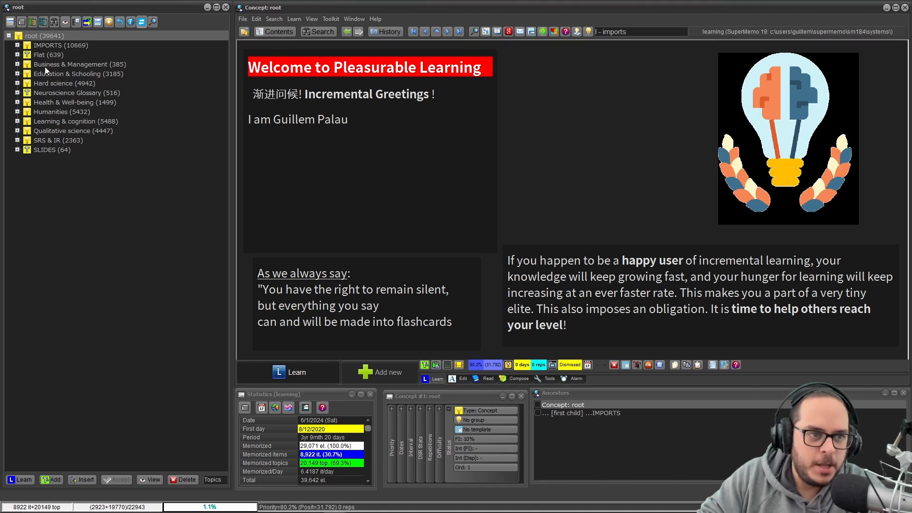
{"action": "left_click", "coordinate": [62, 64]}
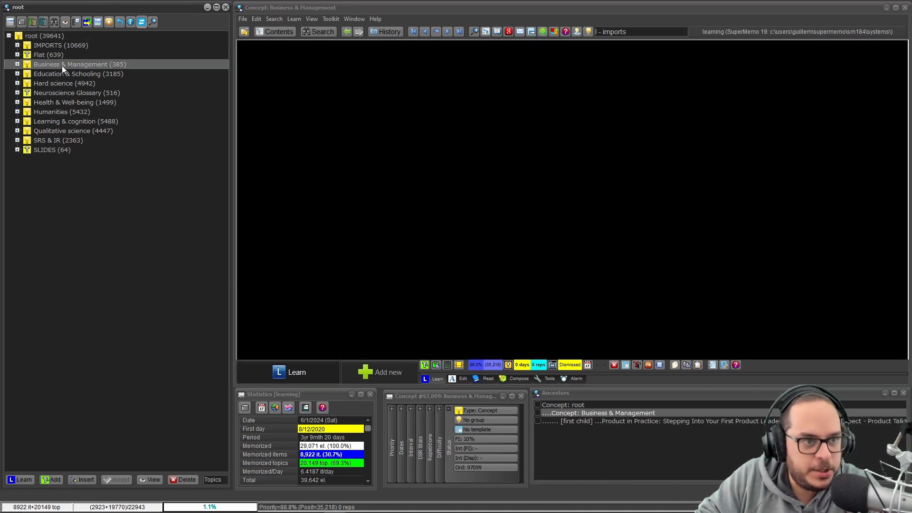
{"action": "left_click", "coordinate": [52, 86]}
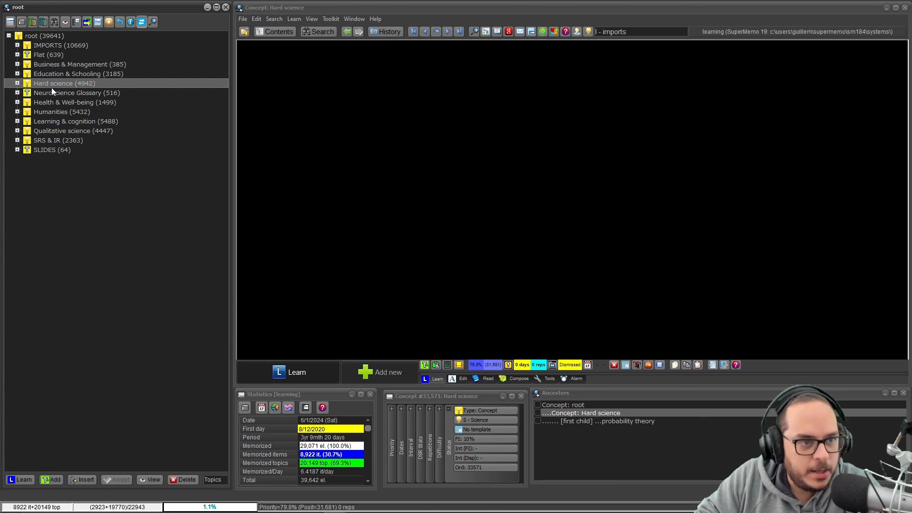
{"action": "left_click", "coordinate": [50, 112]}
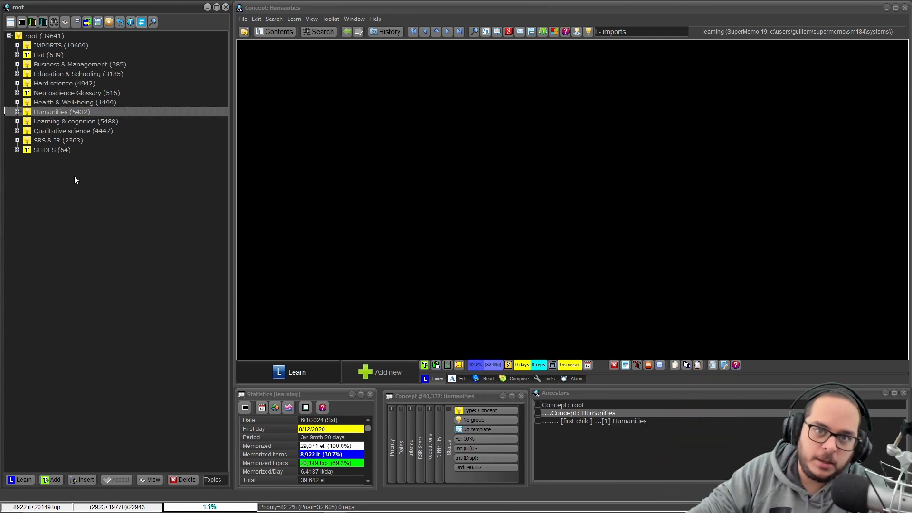
Open the learning collection stored in the supermemo2 folder and bring up its list of concepts.
{"action": "left_click", "coordinate": [247, 19]}
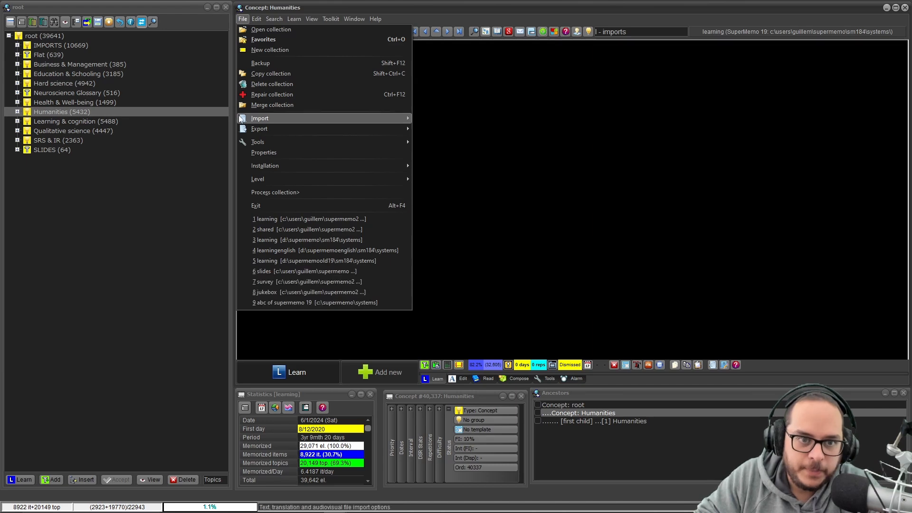
{"action": "mouse_move", "coordinate": [277, 118]}
{"action": "left_click", "coordinate": [294, 220]}
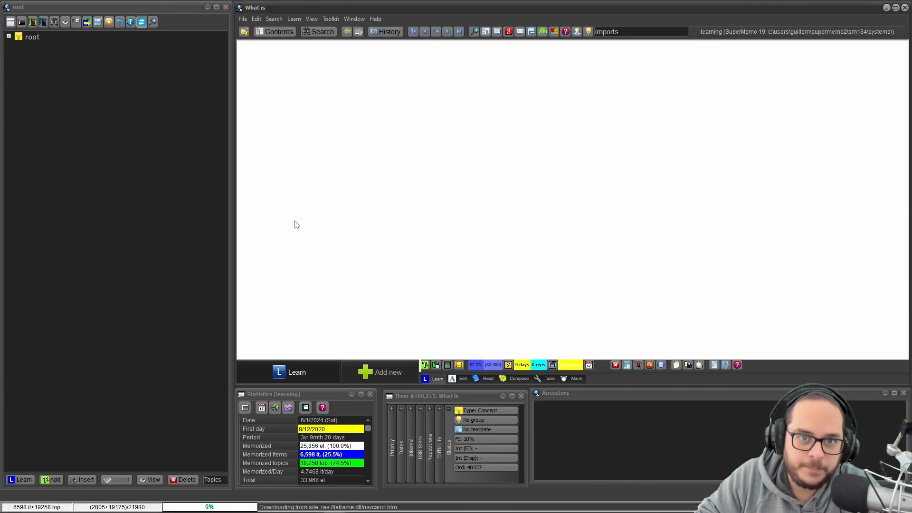
{"action": "left_click", "coordinate": [271, 19]}
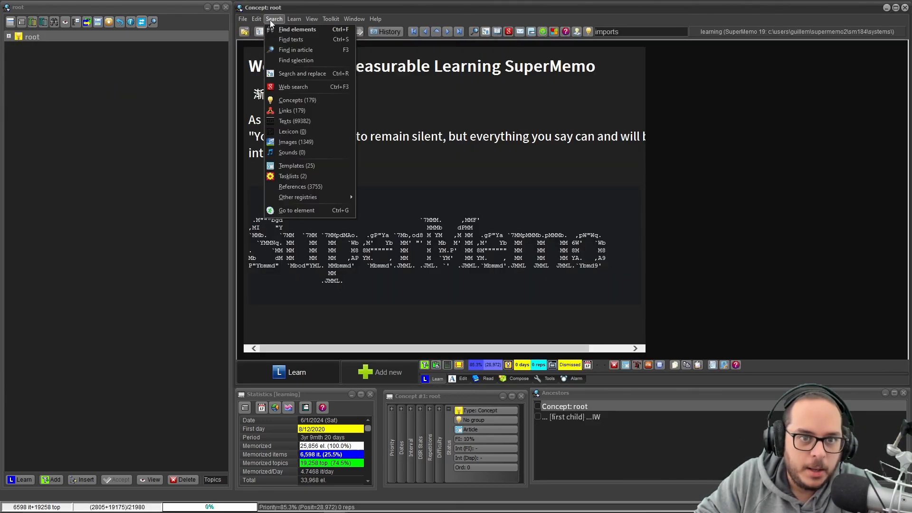
{"action": "left_click", "coordinate": [301, 100]}
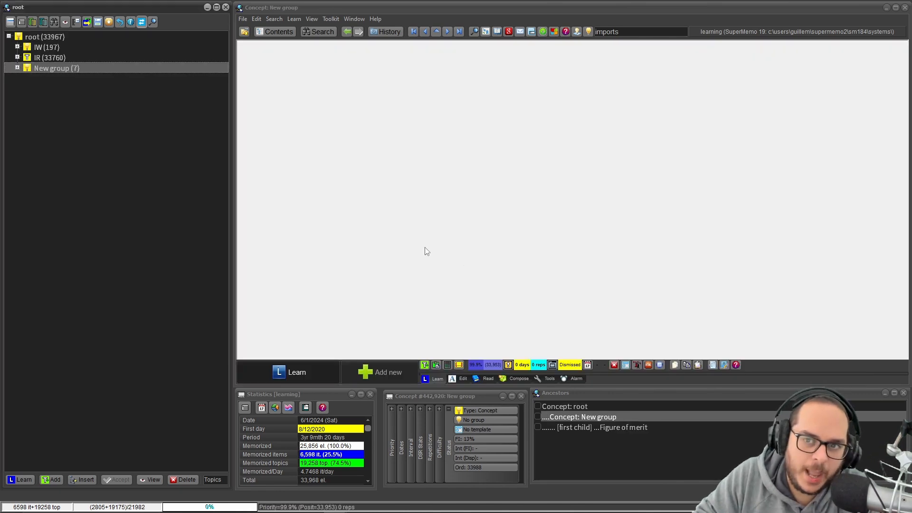
Create a new topic under root, keeping its default title.
{"action": "right_click", "coordinate": [35, 40]}
{"action": "mouse_move", "coordinate": [45, 45]}
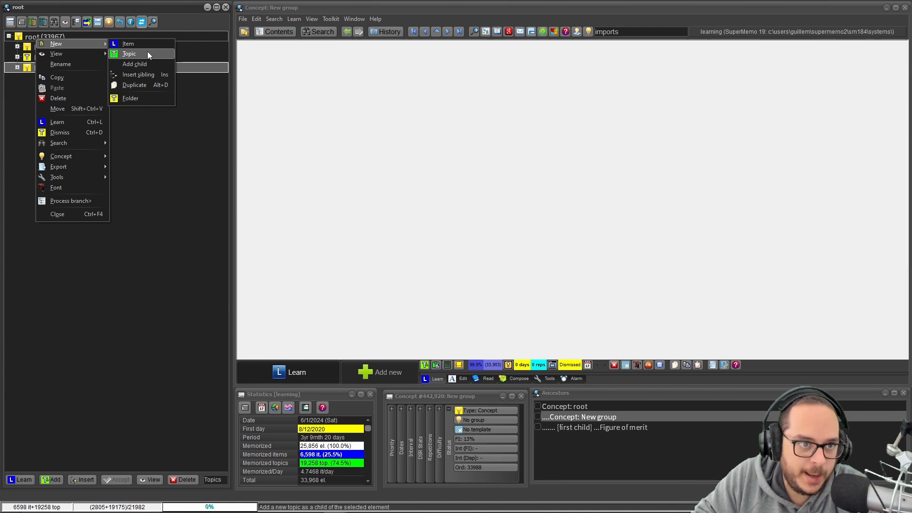
{"action": "left_click", "coordinate": [148, 54]}
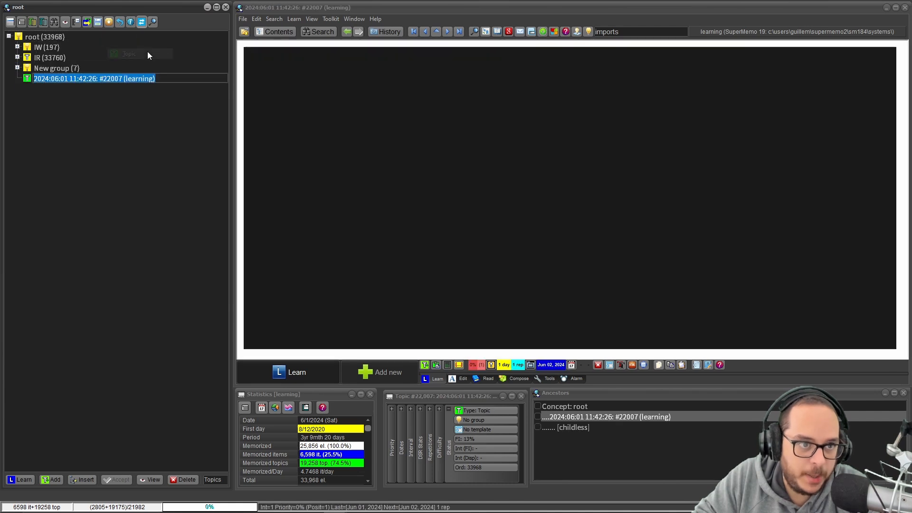
{"action": "left_click", "coordinate": [178, 162]}
Switch to Chrome and copy the branches of science list, Physics through Zoology, from the Google results into the new SuperMemo topic.
{"action": "mouse_move", "coordinate": [412, 505]}
{"action": "left_click", "coordinate": [312, 504]}
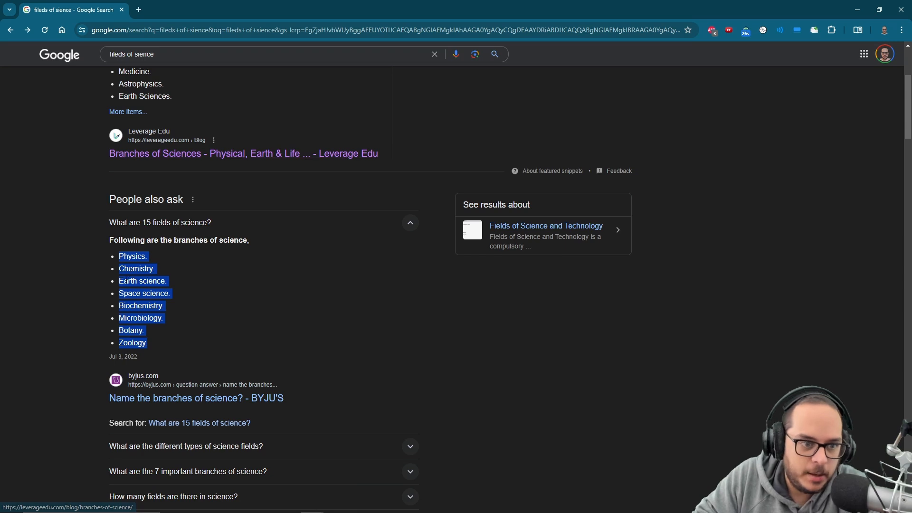
{"action": "scroll", "coordinate": [371, 290], "scroll_direction": "down", "scroll_amount": 8}
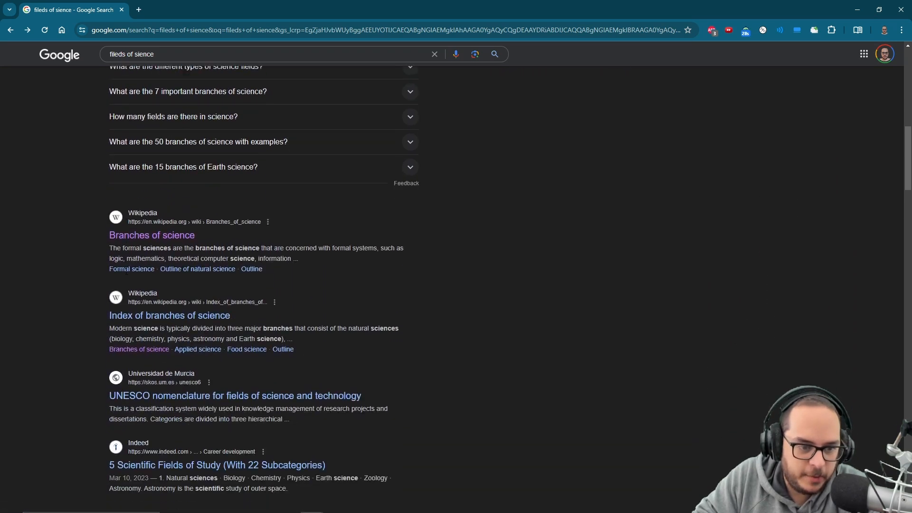
{"action": "scroll", "coordinate": [371, 290], "scroll_direction": "up", "scroll_amount": 7}
{"action": "right_click", "coordinate": [135, 225]}
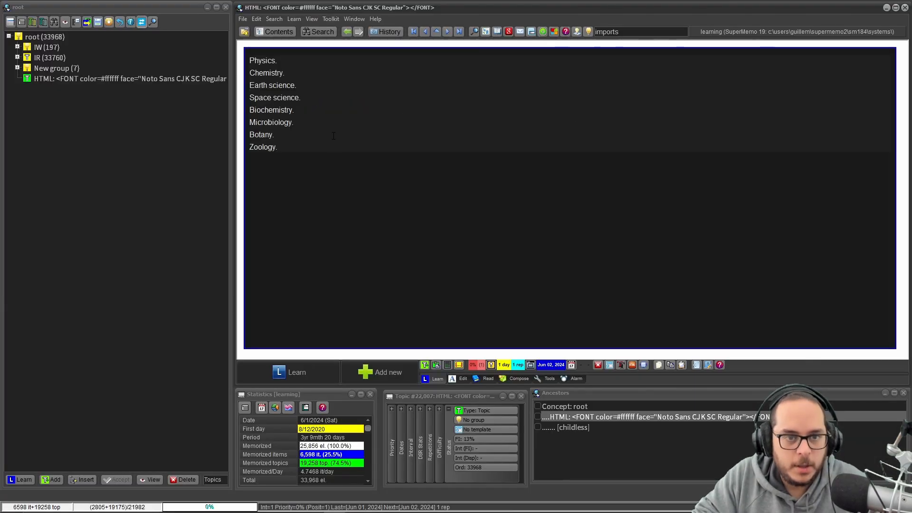
Remove the trailing periods from the pasted science names and add Memory, Learning and Psychology as new lines.
{"action": "left_click", "coordinate": [309, 136]}
{"action": "key", "text": "BackSpace"}
{"action": "left_click", "coordinate": [305, 124]}
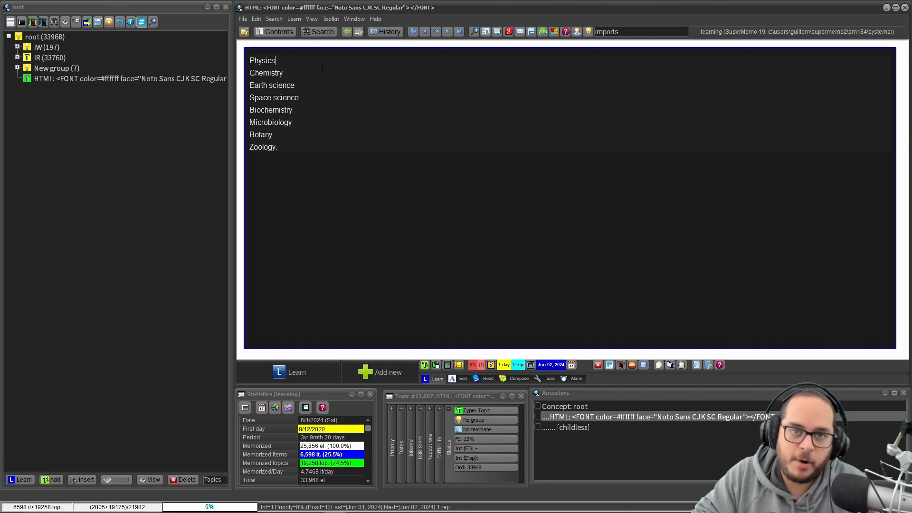
{"action": "key", "text": "BackSpace"}
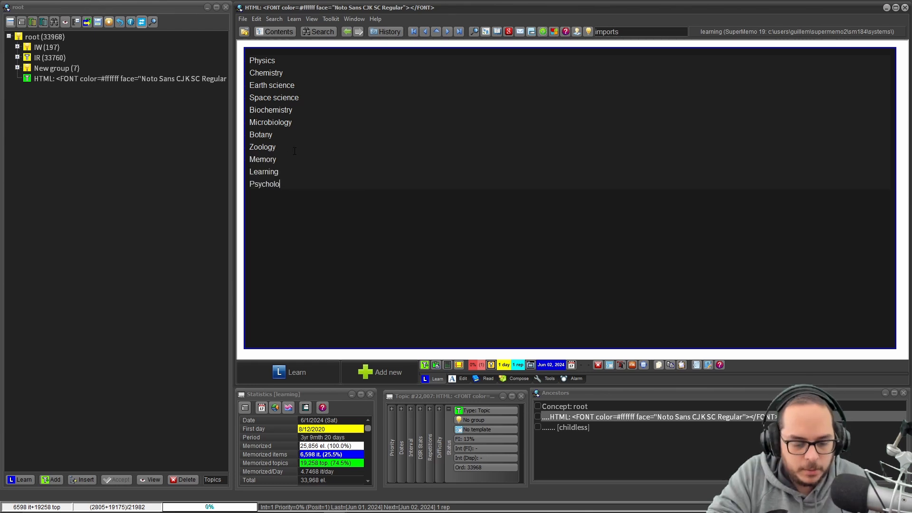
{"action": "type", "text": "gy"}
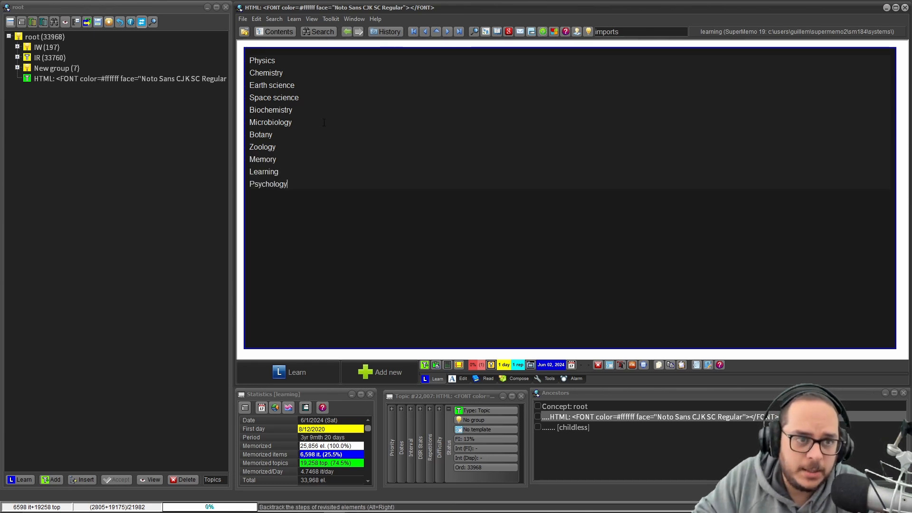
{"action": "left_click", "coordinate": [58, 87]}
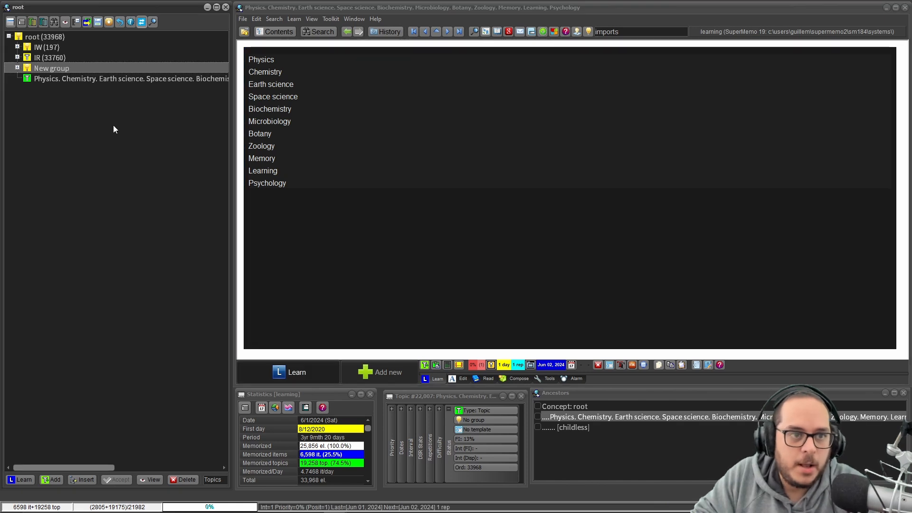
Clear the title of the science list topic in the contents tree.
{"action": "left_click", "coordinate": [81, 80]}
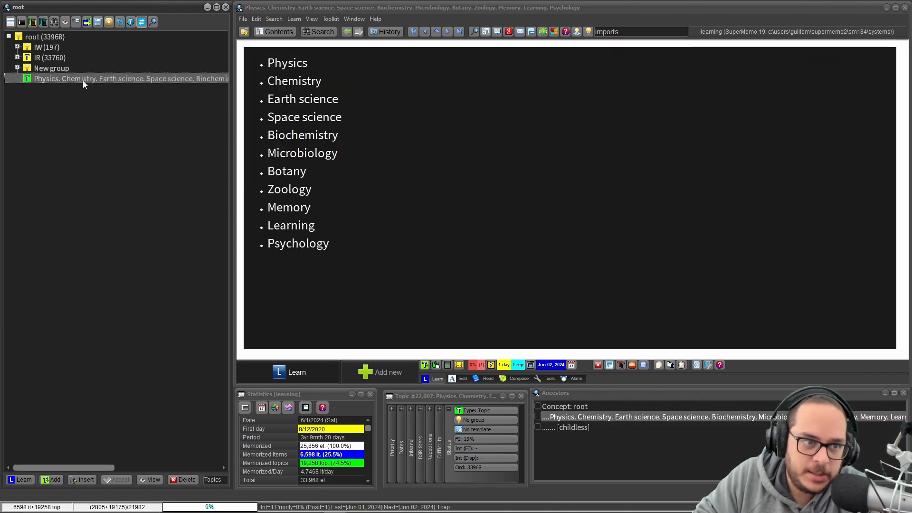
{"action": "left_click", "coordinate": [82, 81]}
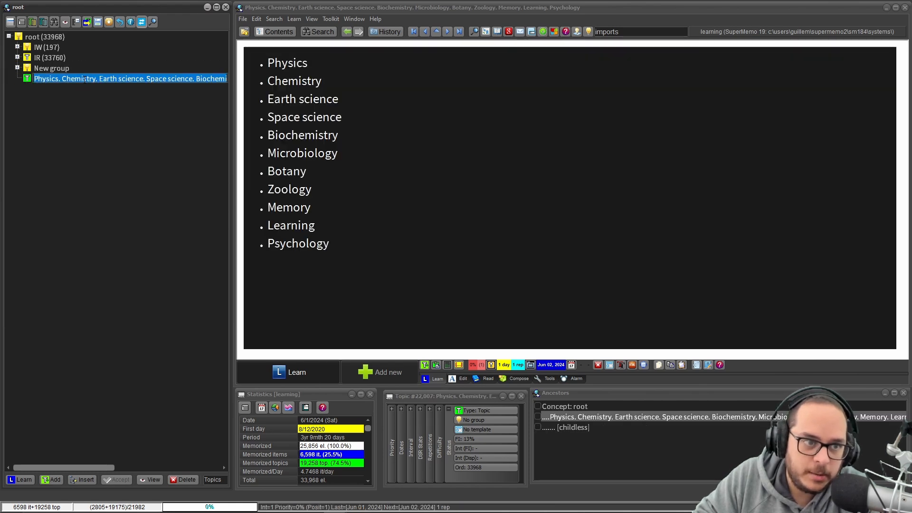
{"action": "left_click", "coordinate": [90, 103]}
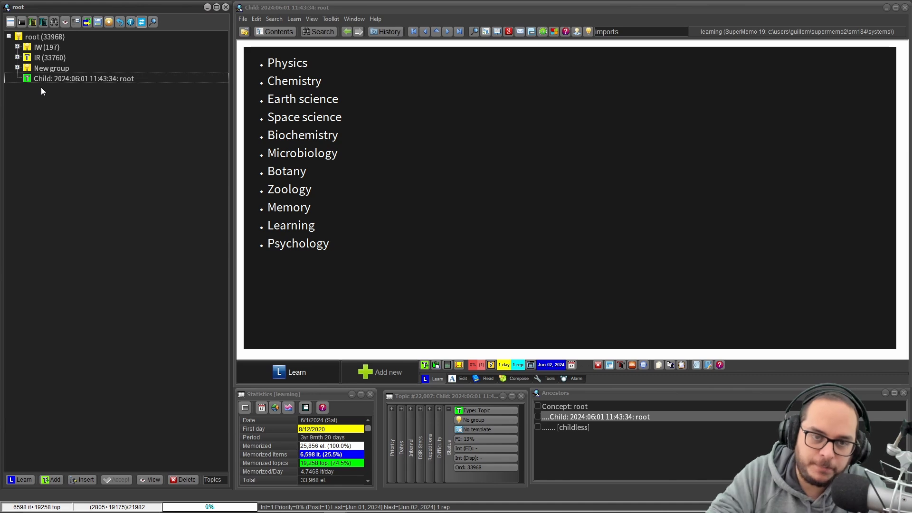
View the topic's HTML source in Chrome and examine the opening tag of each list entry, then return to SuperMemo.
{"action": "left_click", "coordinate": [384, 203]}
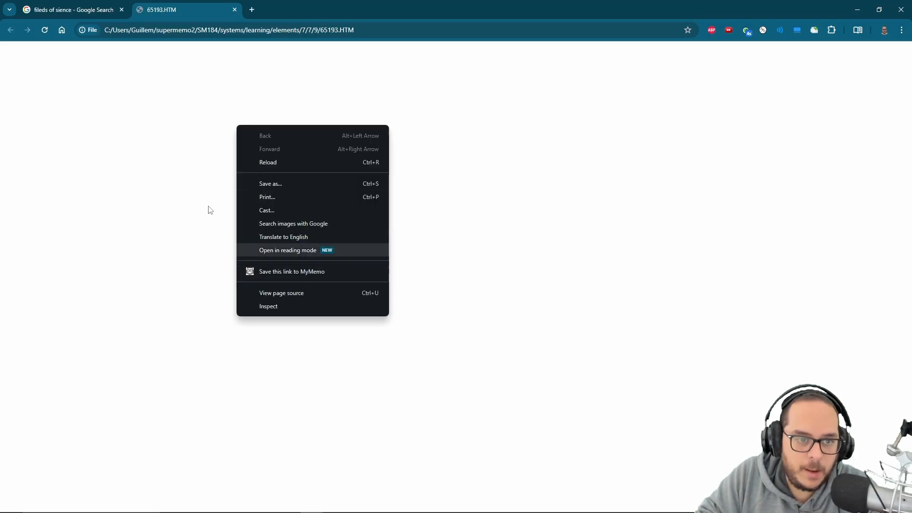
{"action": "left_click", "coordinate": [267, 297]}
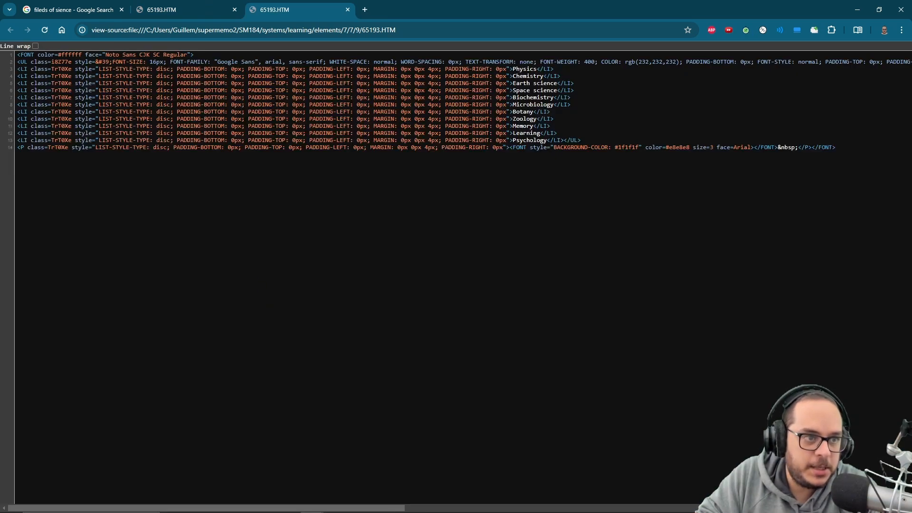
{"action": "left_click_drag", "start_coordinate": [17, 69], "coordinate": [28, 69]}
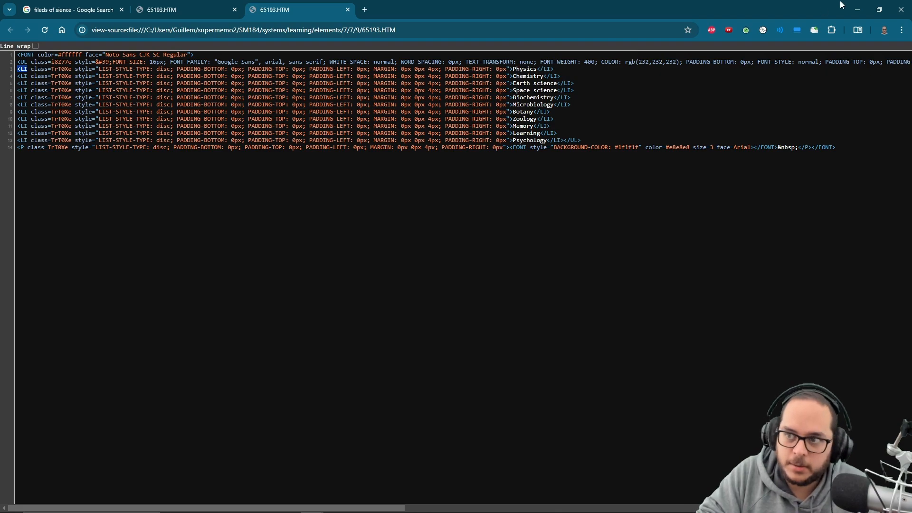
{"action": "left_click", "coordinate": [855, 10]}
Start splitting the science list article with only the Custom string marker, entering <LI> as the split string.
{"action": "key", "text": "ctrl+Return"}
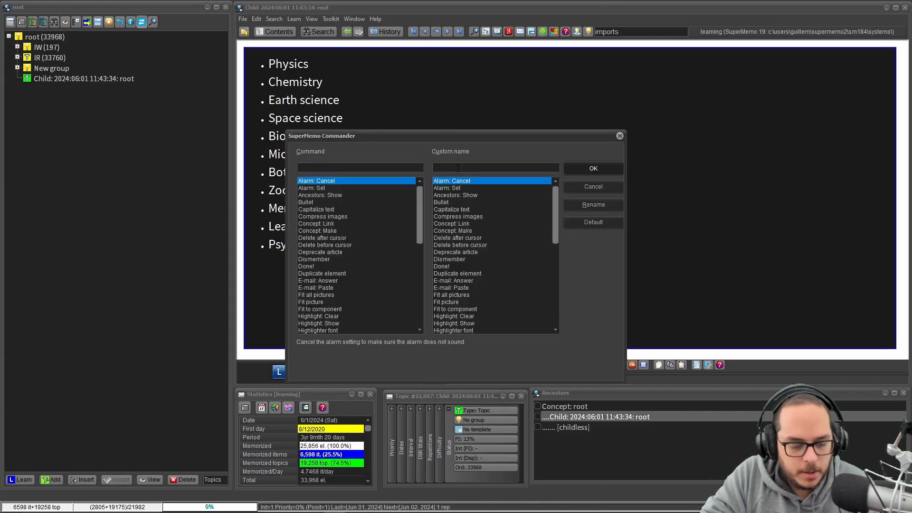
{"action": "type", "text": "sp"}
{"action": "key", "text": "Return"}
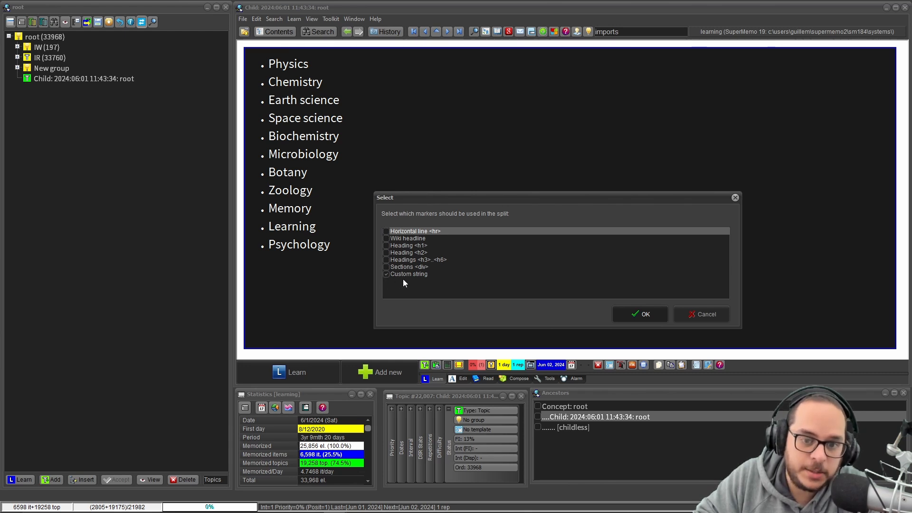
{"action": "left_click", "coordinate": [649, 321]}
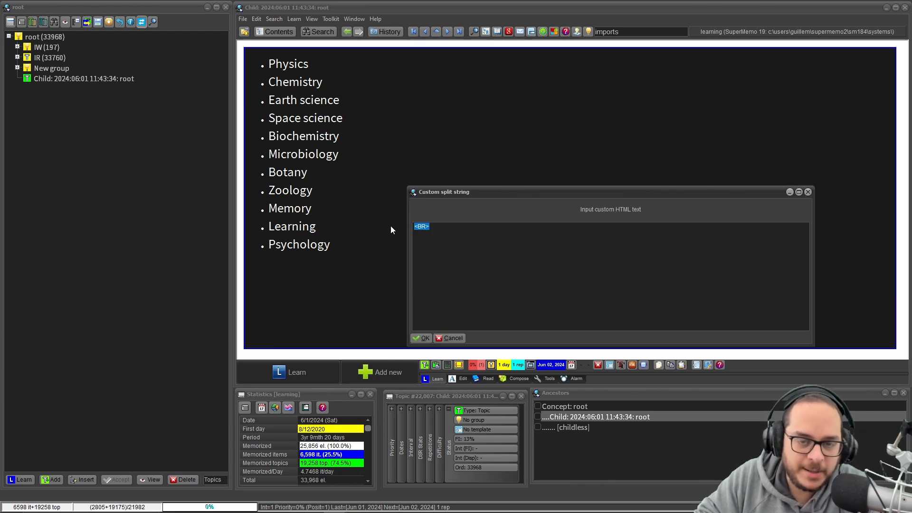
{"action": "key", "text": "BackSpace"}
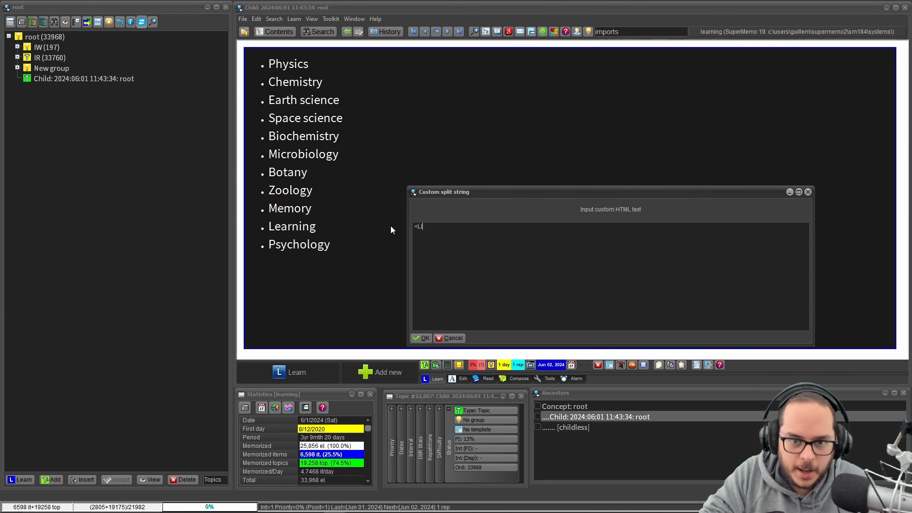
{"action": "type", "text": "<LI>"}
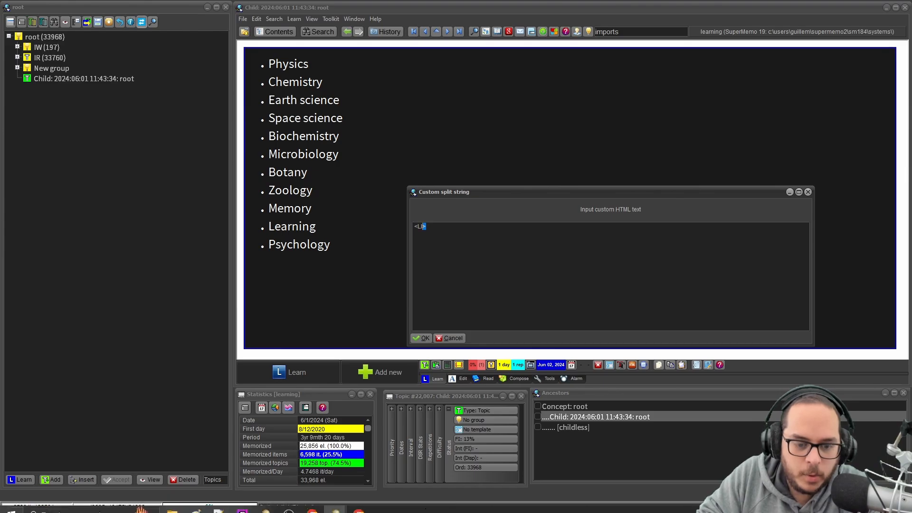
Recheck the HTML source in Chrome for the attributes following LI in the list entry tags.
{"action": "left_click", "coordinate": [312, 504]}
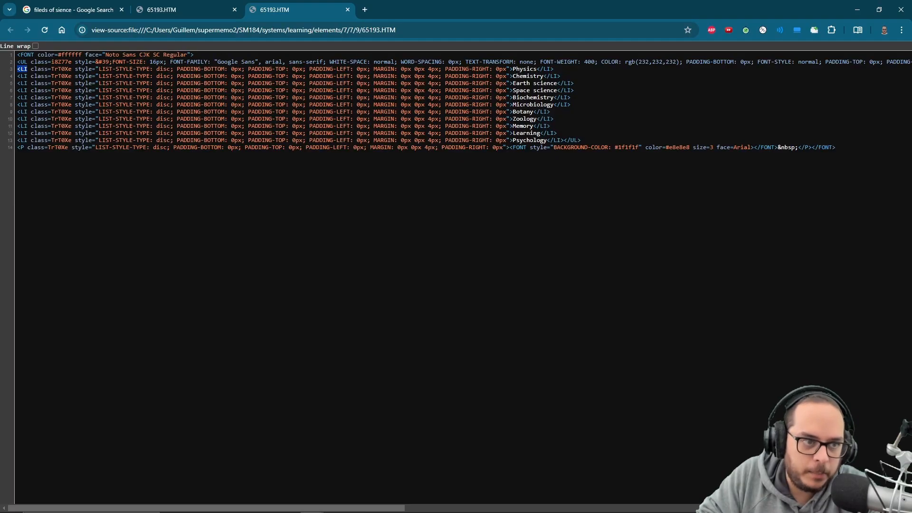
{"action": "left_click_drag", "start_coordinate": [31, 84], "coordinate": [126, 83]}
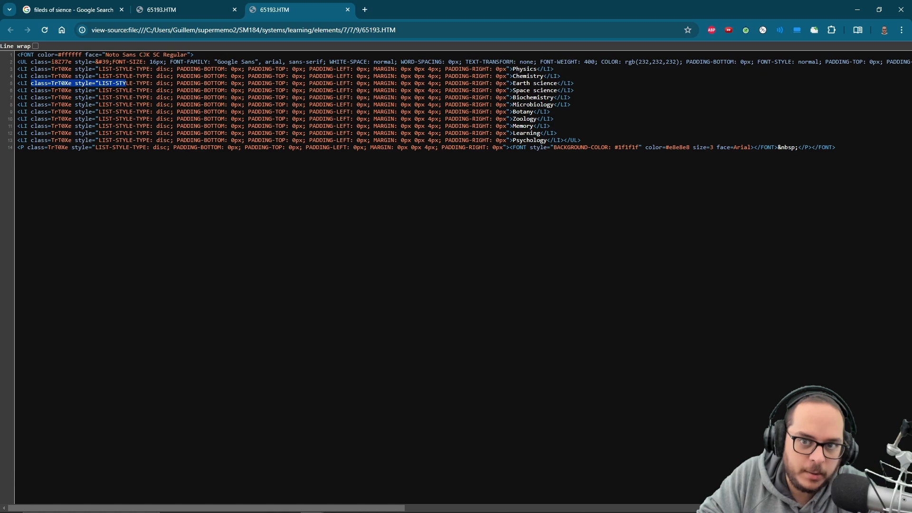
{"action": "left_click", "coordinate": [857, 10]}
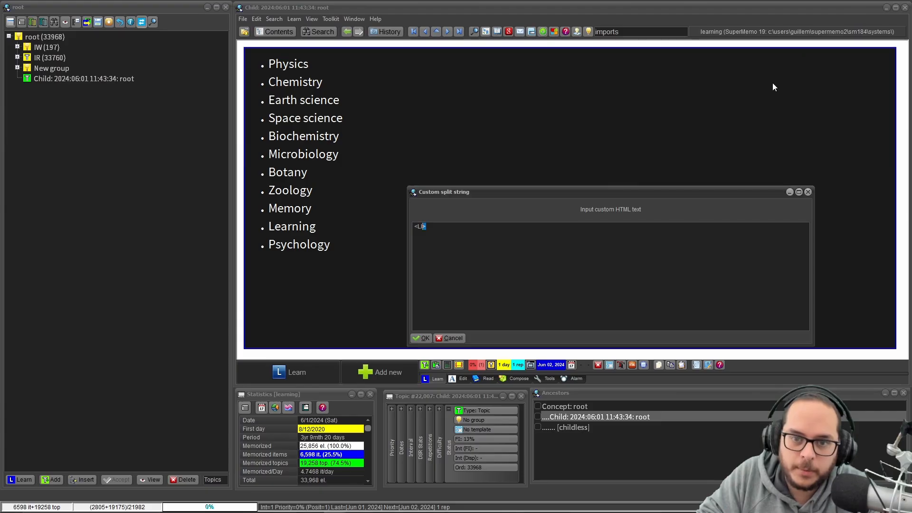
Shorten the custom split string to <LI and split the article into separate child topics.
{"action": "left_click", "coordinate": [458, 240]}
{"action": "key", "text": "BackSpace"}
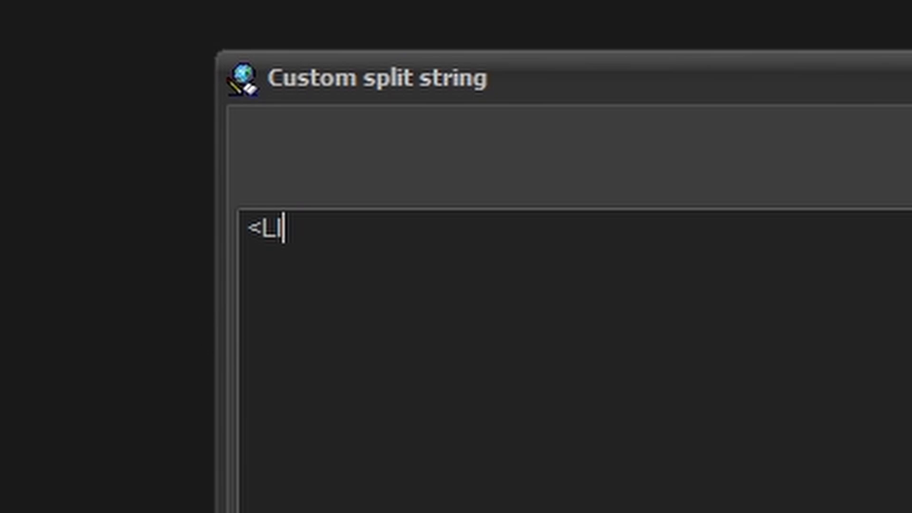
{"action": "key", "text": "Return"}
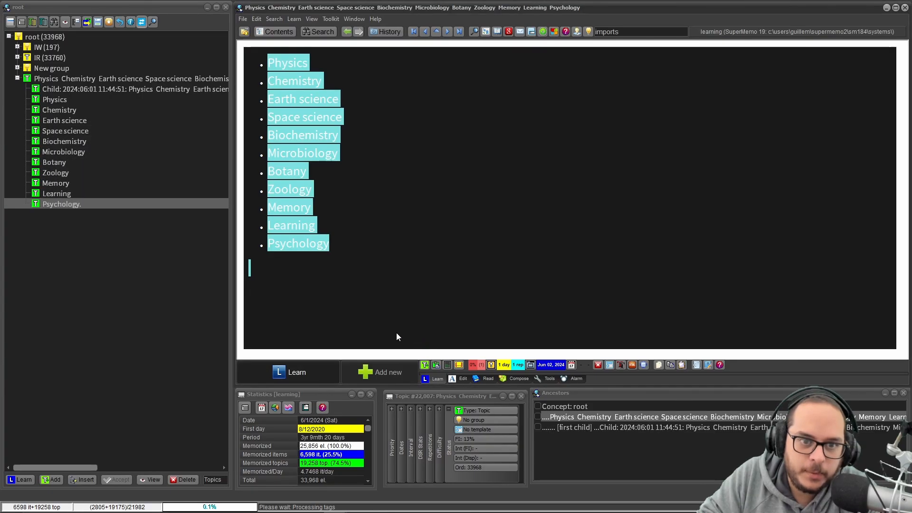
Delete the empty first child topic above Physics in the split branch.
{"action": "left_click", "coordinate": [100, 88]}
{"action": "key", "text": "Delete"}
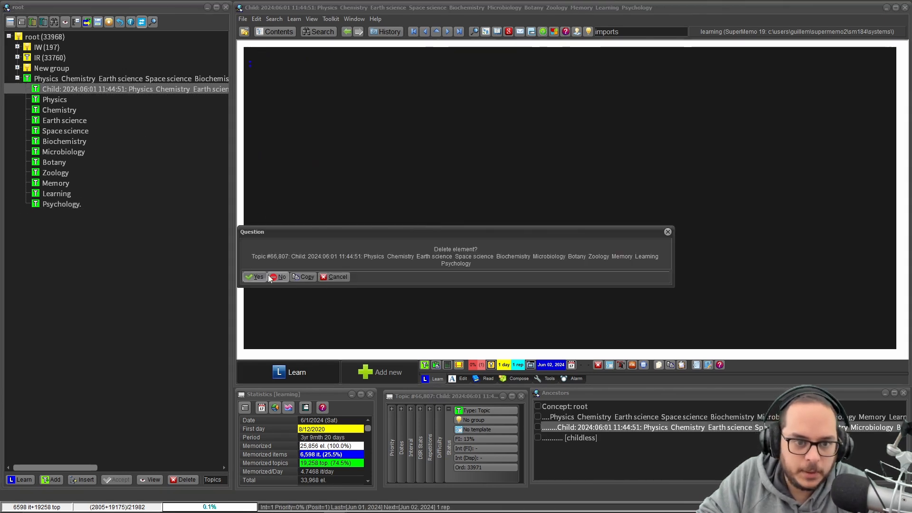
{"action": "left_click", "coordinate": [251, 277]}
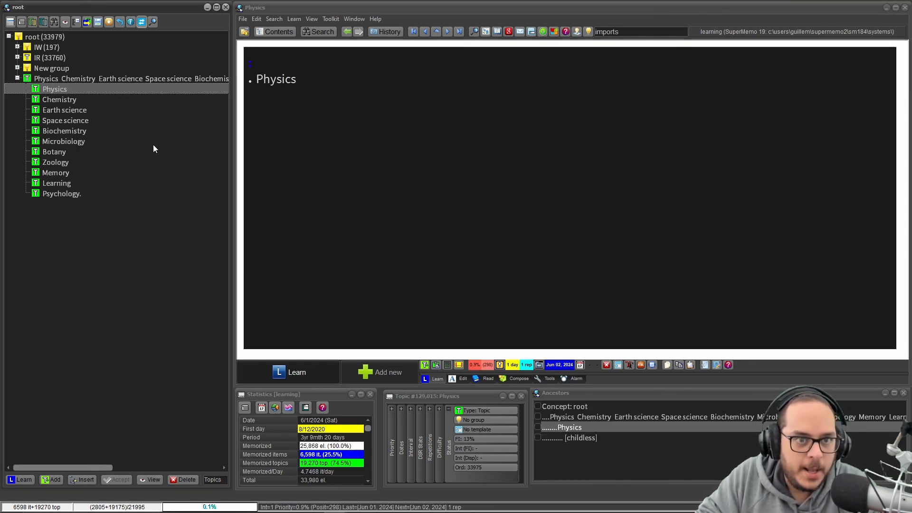
Inspect several split child topics for leftover characters and select the stray colon above the Physics text.
{"action": "left_click", "coordinate": [40, 99]}
{"action": "left_click", "coordinate": [44, 120]}
{"action": "left_click", "coordinate": [52, 151]}
{"action": "left_click", "coordinate": [59, 89]}
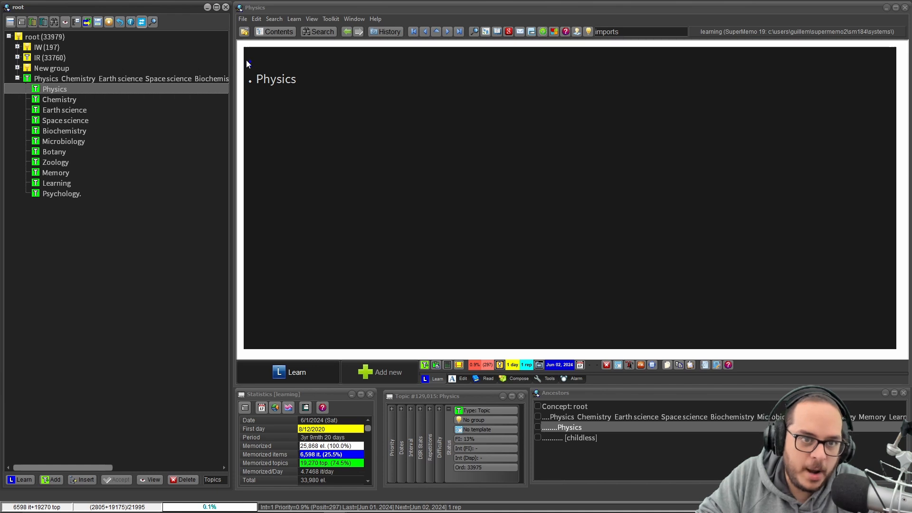
{"action": "left_click", "coordinate": [249, 61]}
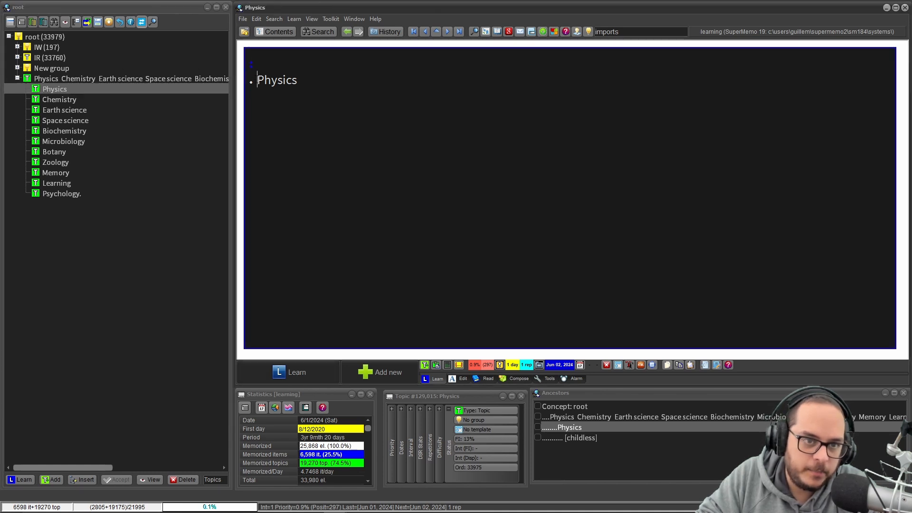
{"action": "key", "text": "shift+Up"}
{"action": "left_click", "coordinate": [317, 120]}
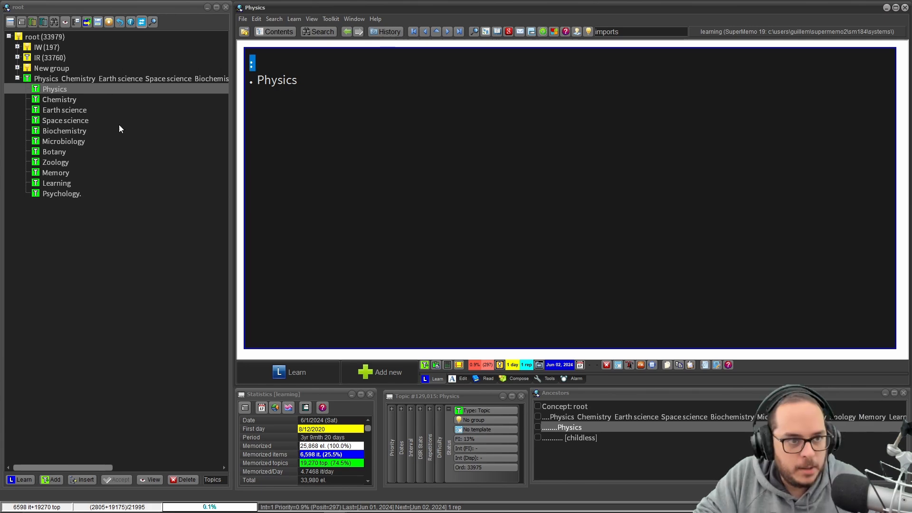
List the whole science branch in a browser and replace every stray colon in its texts with nothing.
{"action": "left_click", "coordinate": [74, 79]}
{"action": "key", "text": "ctrl+space"}
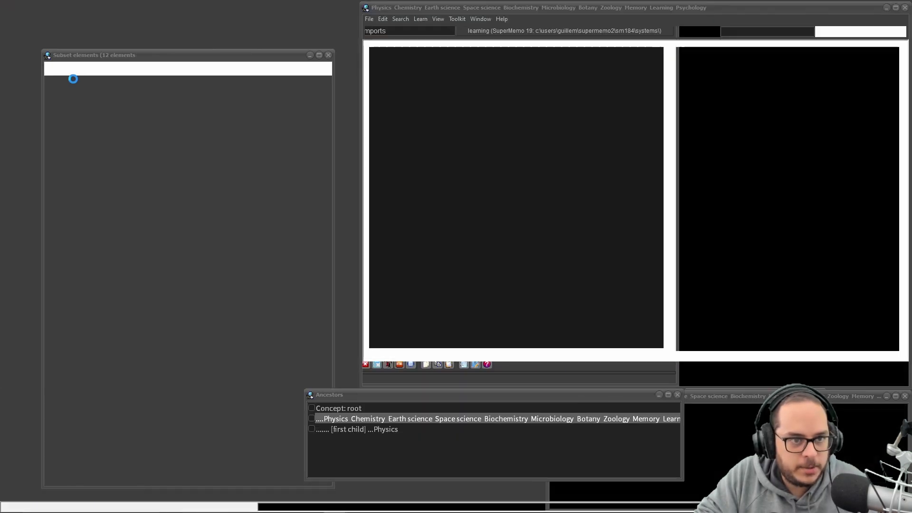
{"action": "left_click", "coordinate": [50, 68]}
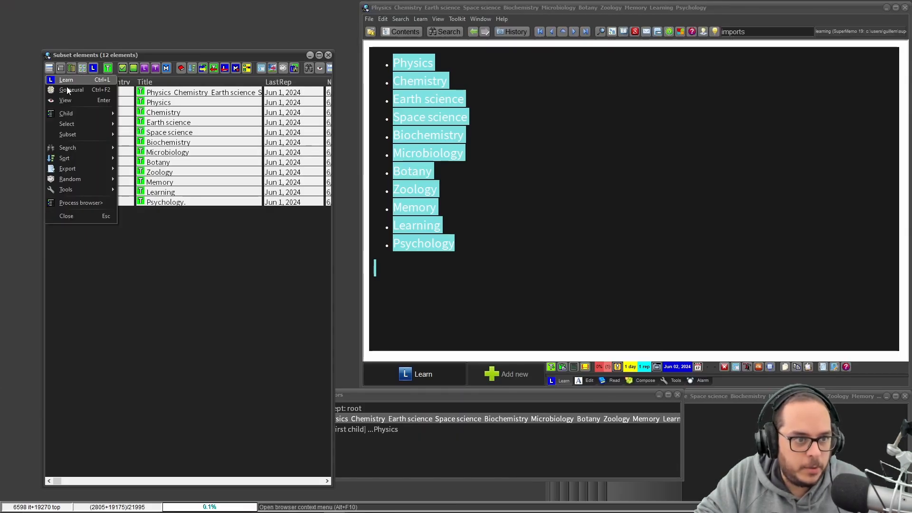
{"action": "mouse_move", "coordinate": [65, 145]}
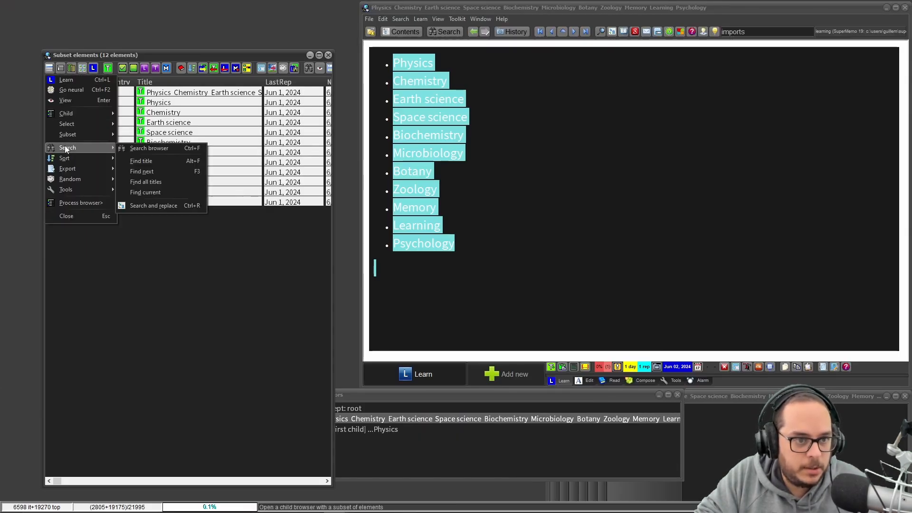
{"action": "left_click", "coordinate": [172, 206]}
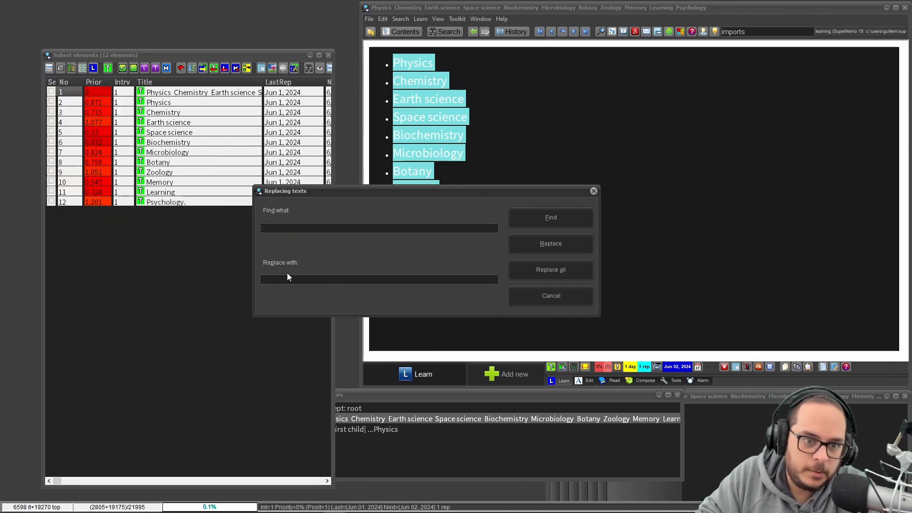
{"action": "left_click", "coordinate": [541, 280]}
{"action": "left_click", "coordinate": [370, 270]}
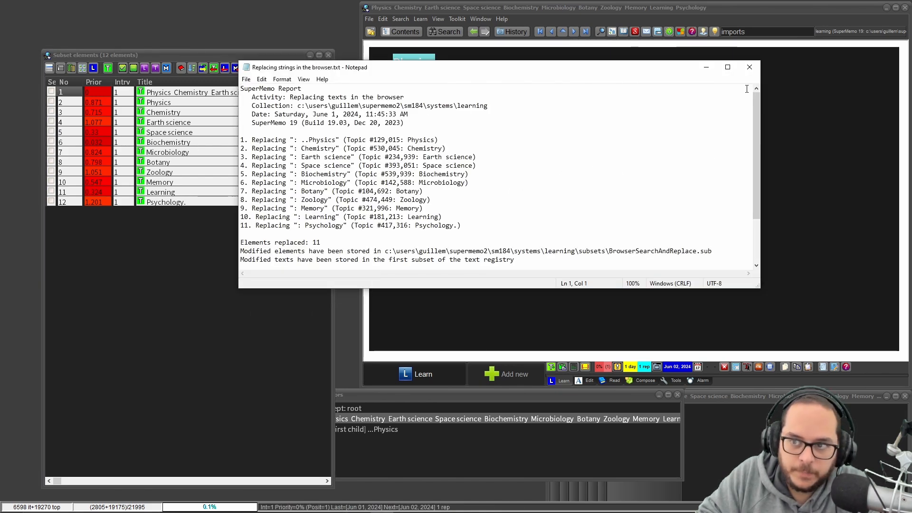
{"action": "left_click", "coordinate": [749, 67]}
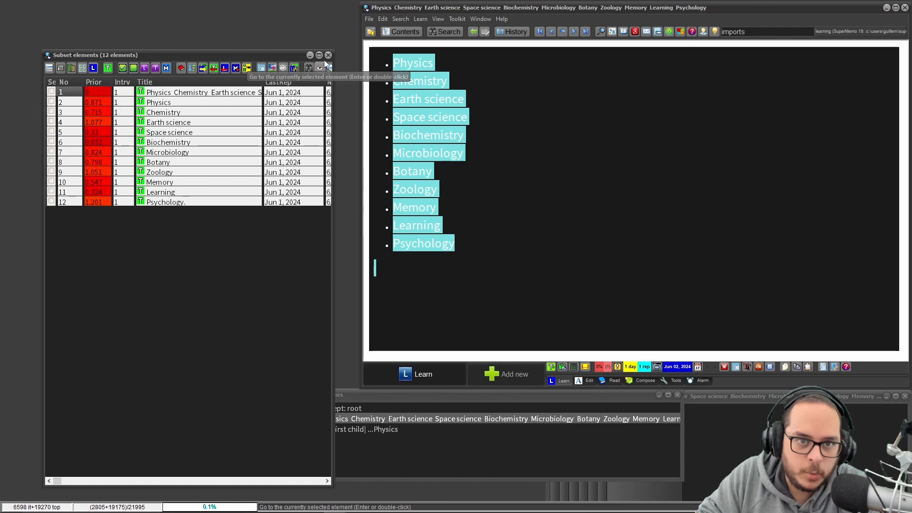
Restore the window layout, expand the root branch and check the cleaned text of the Physics topic.
{"action": "key", "text": "ctrl+F5"}
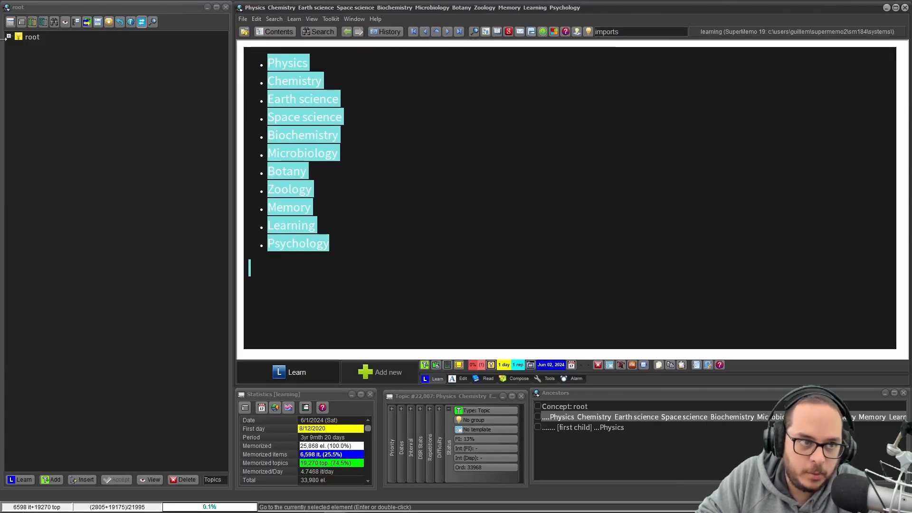
{"action": "left_click", "coordinate": [8, 37]}
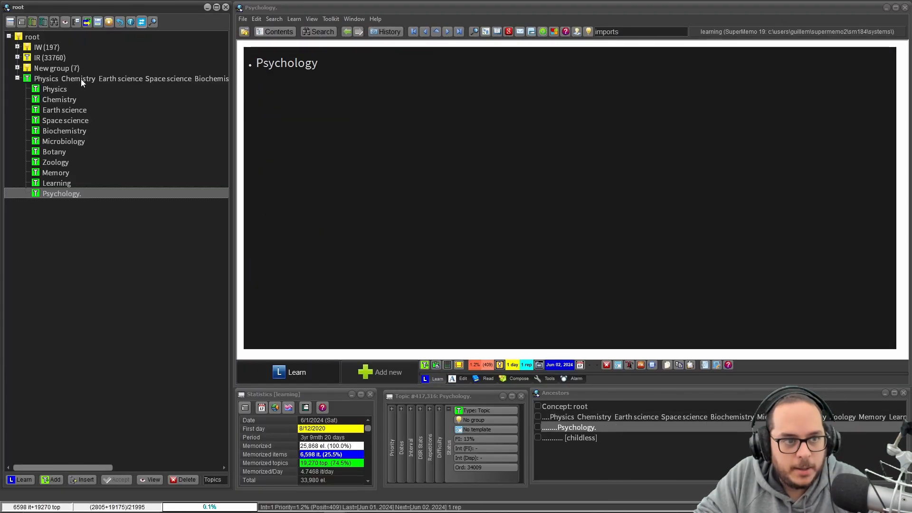
{"action": "left_click", "coordinate": [55, 89]}
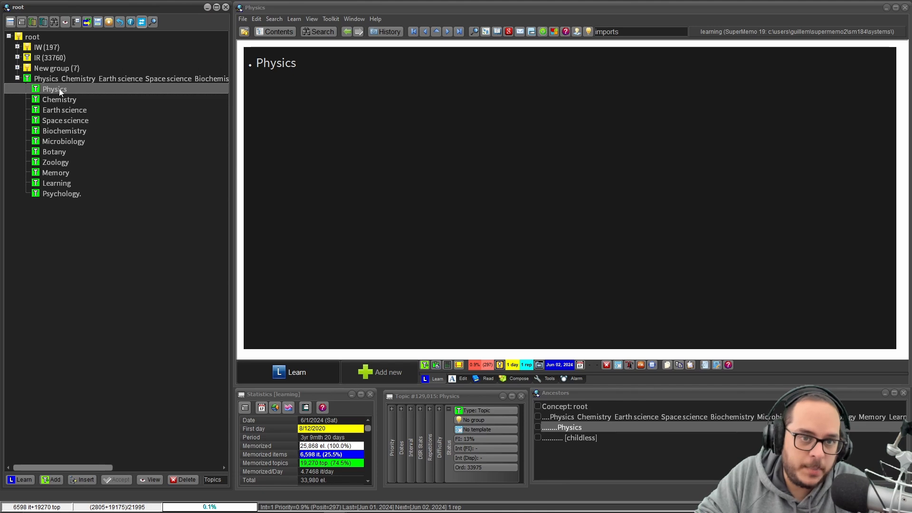
List the science branch in a browser and narrow it to the child topics by excluding the parent article.
{"action": "left_click", "coordinate": [65, 80]}
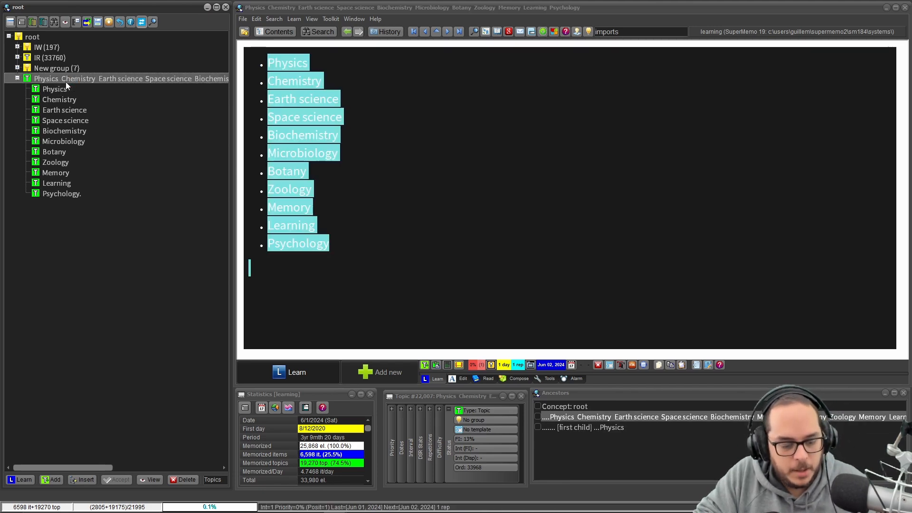
{"action": "key", "text": "ctrl+space"}
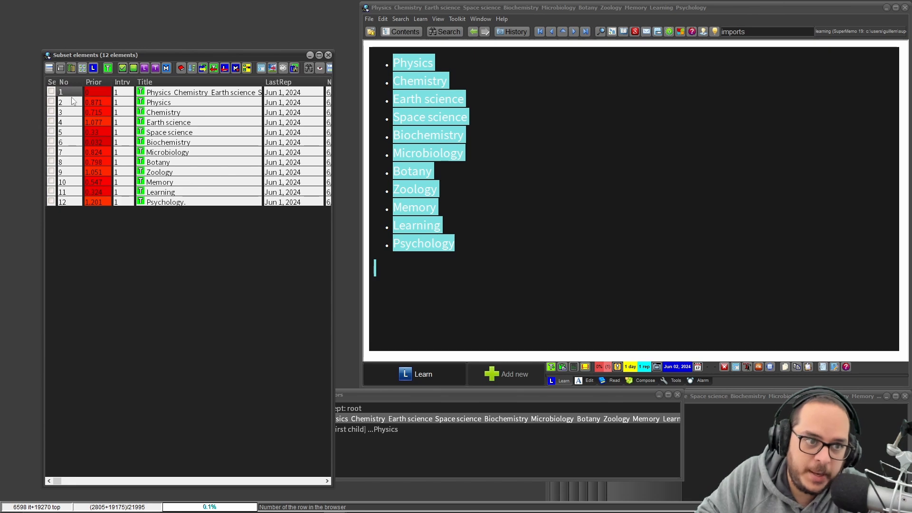
{"action": "left_click", "coordinate": [51, 91]}
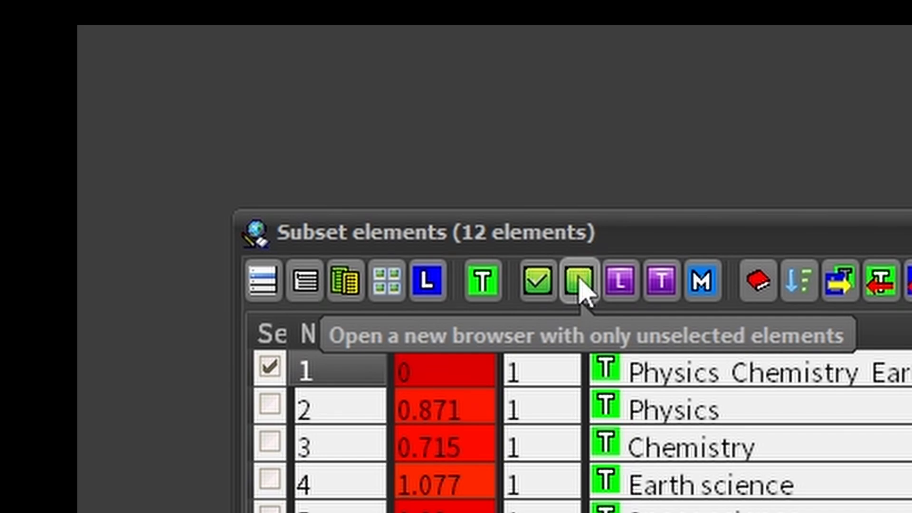
{"action": "left_click", "coordinate": [580, 280]}
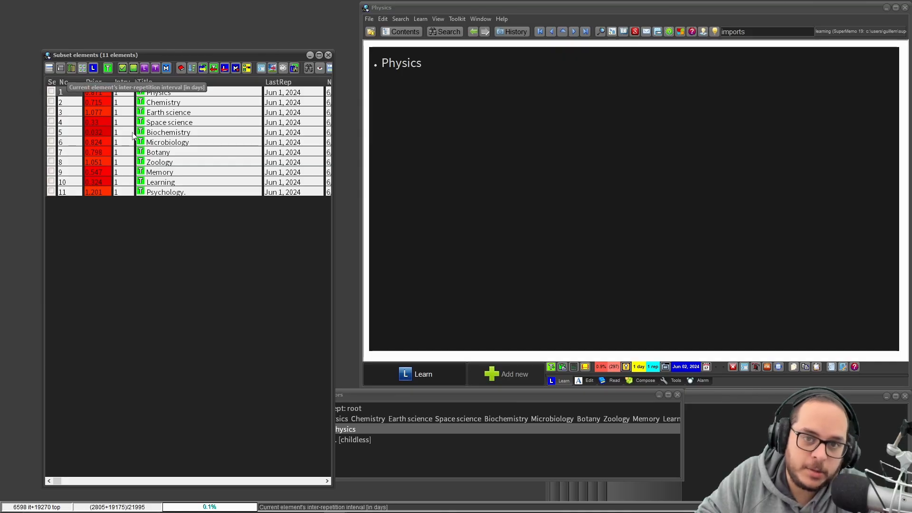
Convert all child topics listed in the browser into concepts, accepting the additions to the concept registry.
{"action": "left_click", "coordinate": [60, 68]}
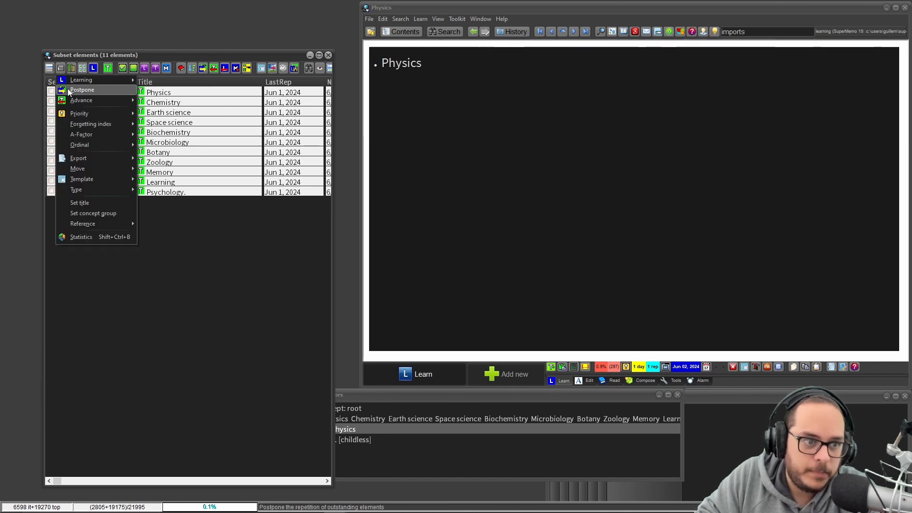
{"action": "mouse_move", "coordinate": [93, 188]}
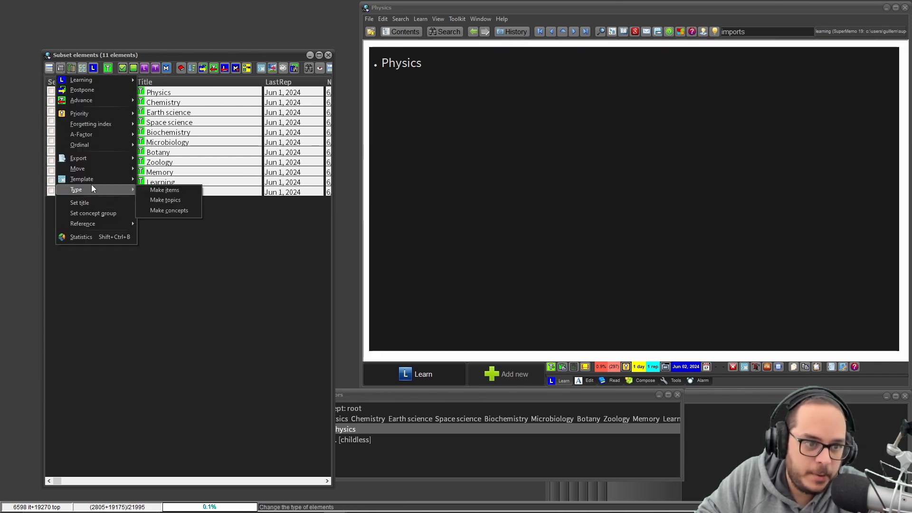
{"action": "left_click", "coordinate": [161, 211]}
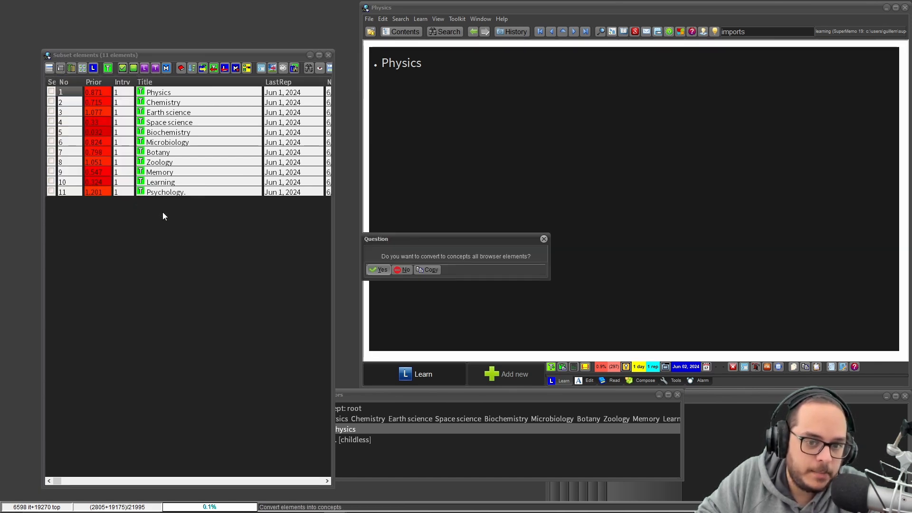
{"action": "left_click", "coordinate": [378, 270]}
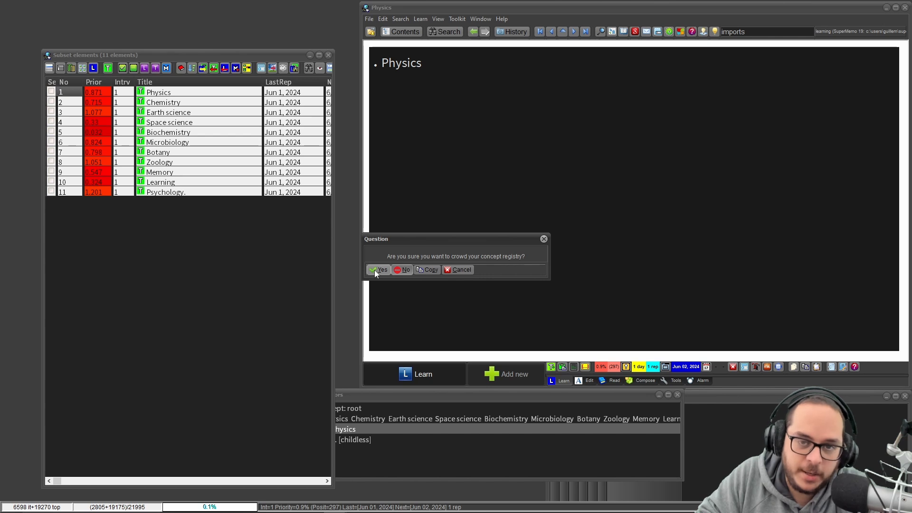
{"action": "left_click", "coordinate": [379, 270]}
{"action": "left_click", "coordinate": [372, 271]}
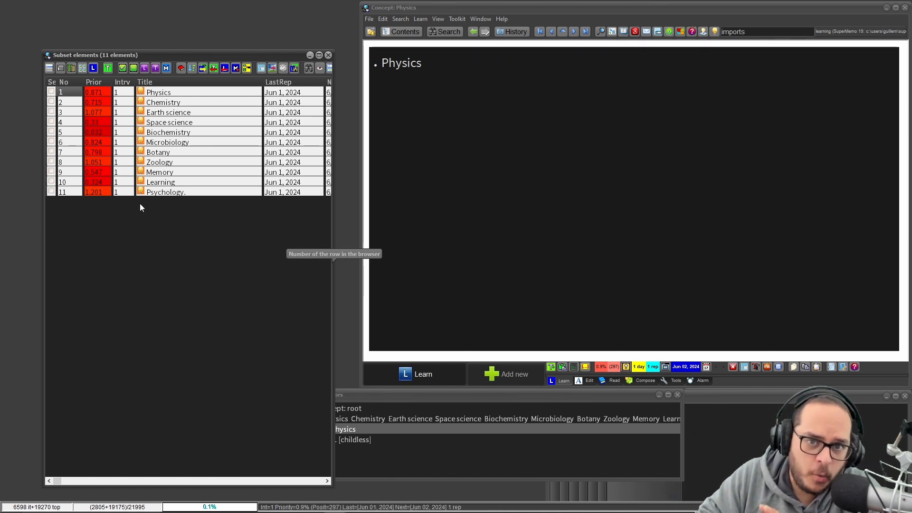
Dismiss all the new concepts in the browser from the learning process.
{"action": "left_click", "coordinate": [62, 68]}
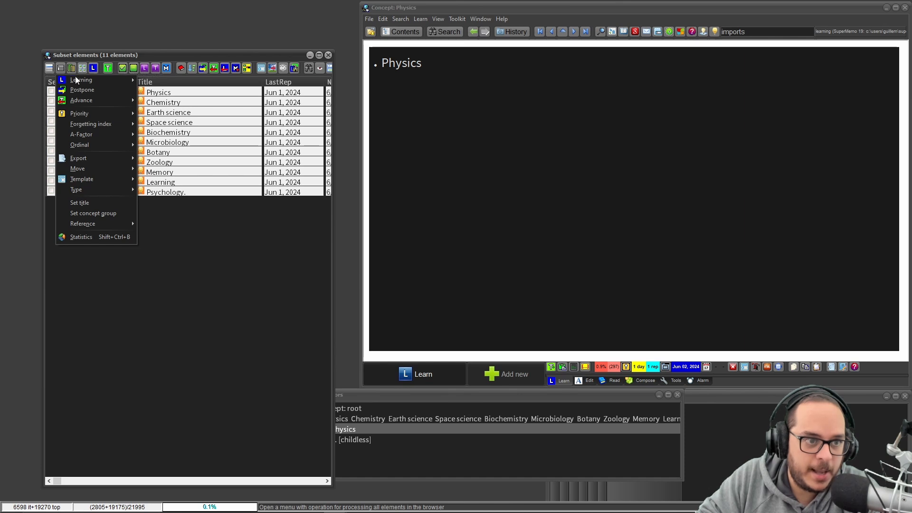
{"action": "mouse_move", "coordinate": [79, 79]}
{"action": "left_click", "coordinate": [160, 157]}
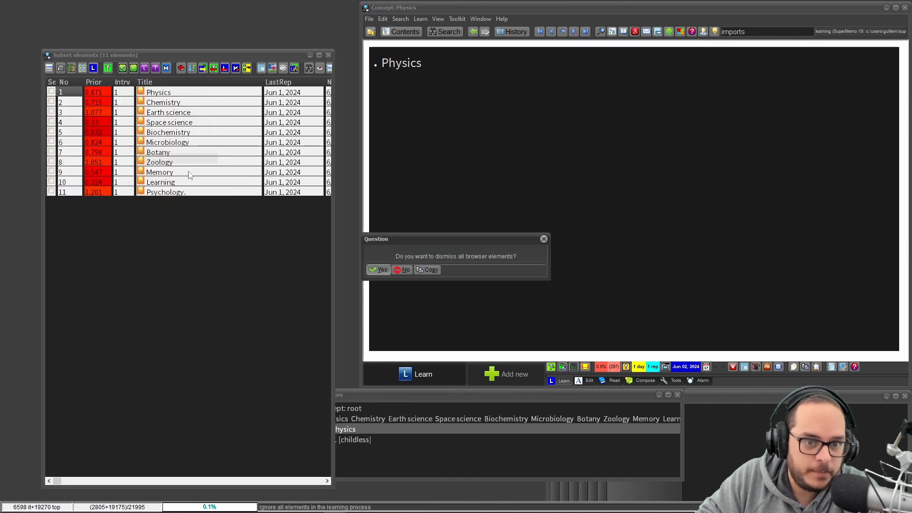
{"action": "left_click", "coordinate": [393, 271]}
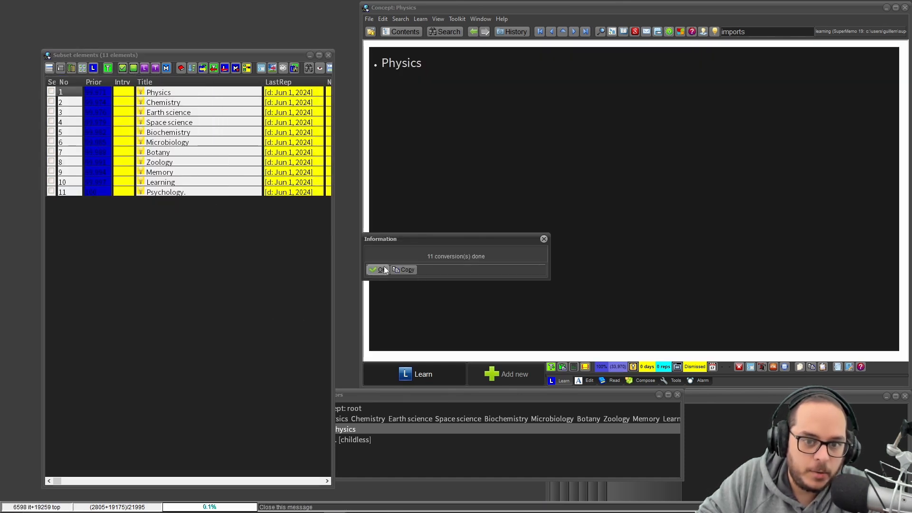
{"action": "left_click", "coordinate": [379, 269]}
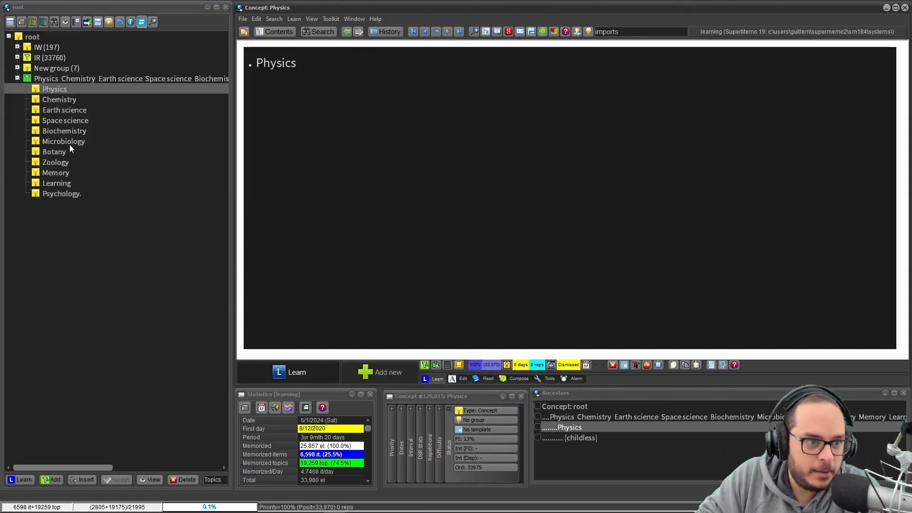
Try nesting the Memory concept under Learning, and move it out to the end of the branch below Psychology.
{"action": "left_click", "coordinate": [59, 194]}
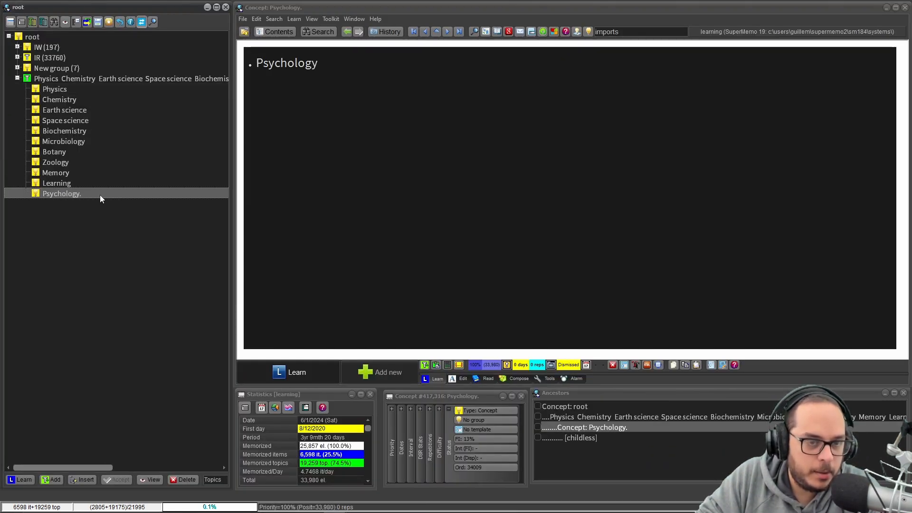
{"action": "left_click", "coordinate": [53, 173]}
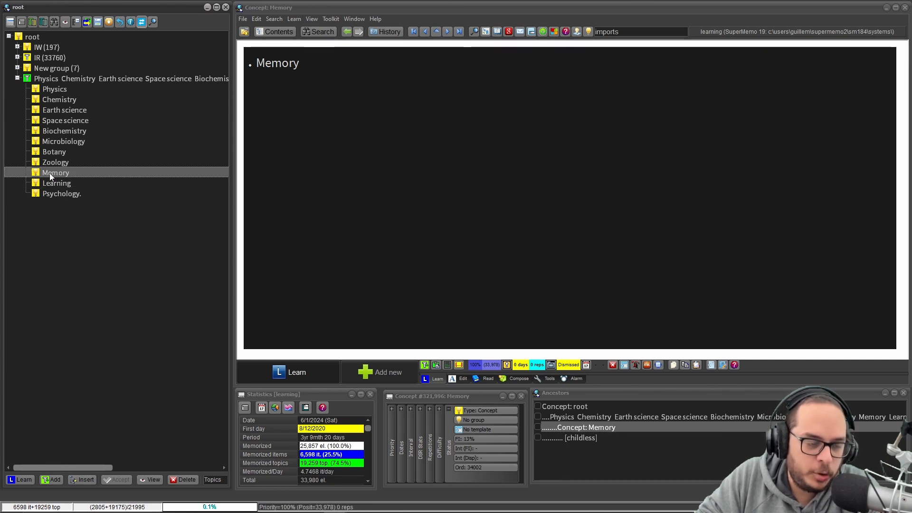
{"action": "left_click", "coordinate": [61, 183]}
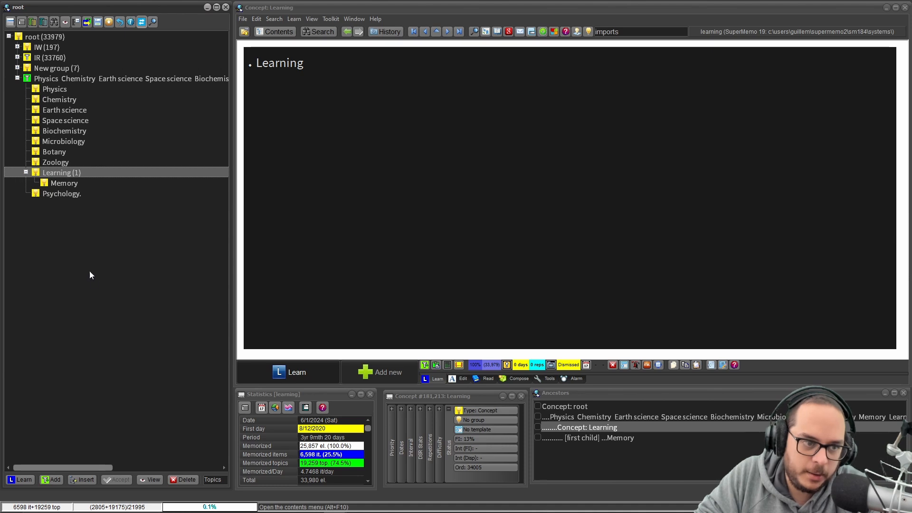
{"action": "left_click", "coordinate": [64, 184]}
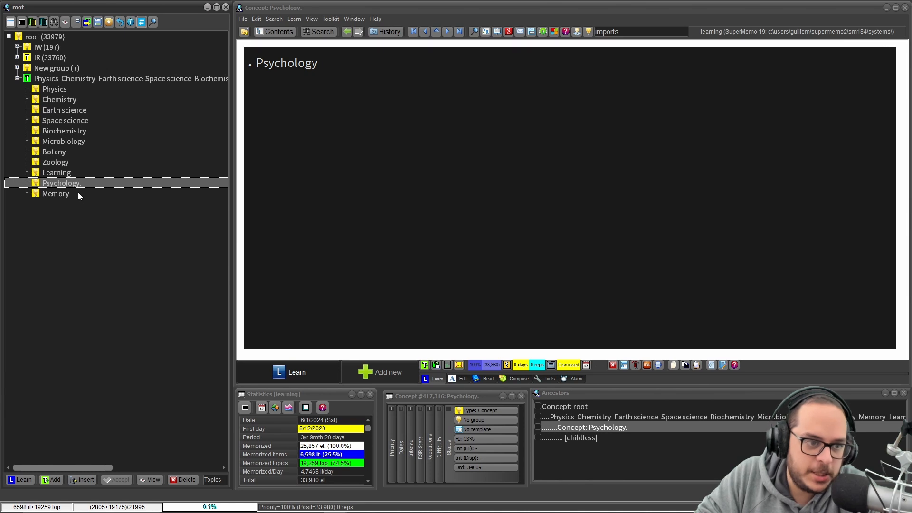
Rename the "Psychology." concept in the contents tree to "Psychology", without the trailing period.
{"action": "left_click", "coordinate": [78, 183]}
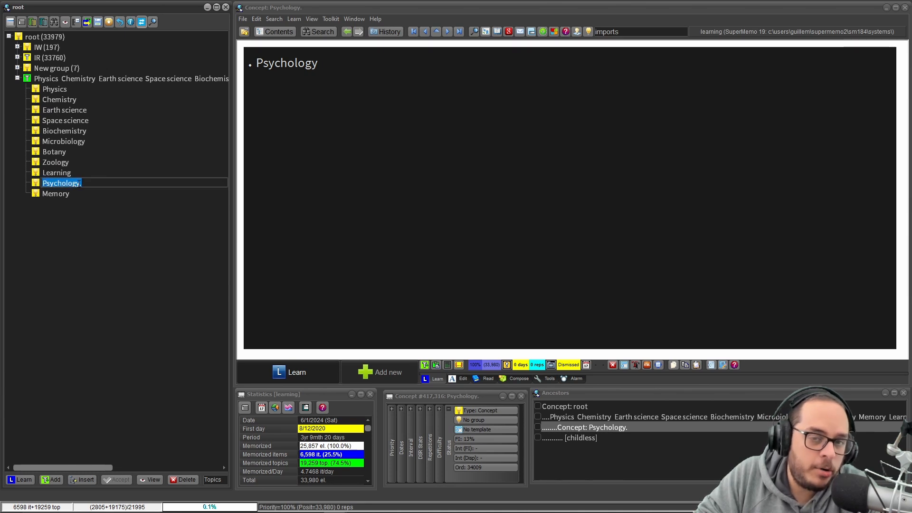
{"action": "left_click", "coordinate": [88, 182]}
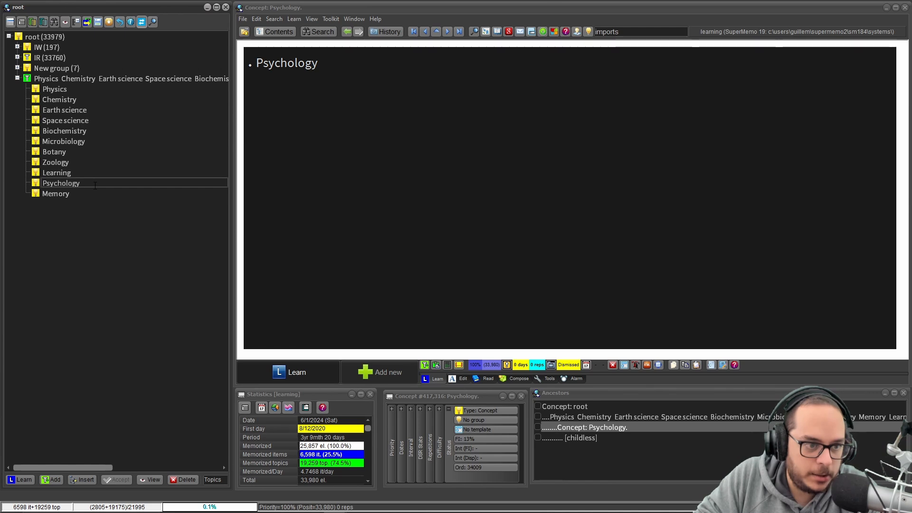
{"action": "key", "text": "BackSpace"}
{"action": "key", "text": "Return"}
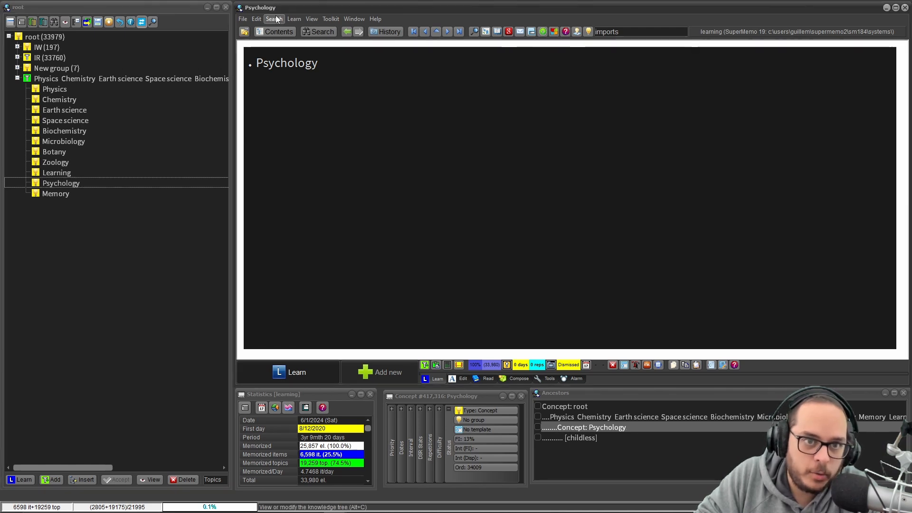
Check how the Psychology entry is listed in the concept registry.
{"action": "left_click", "coordinate": [274, 19]}
{"action": "left_click", "coordinate": [285, 101]}
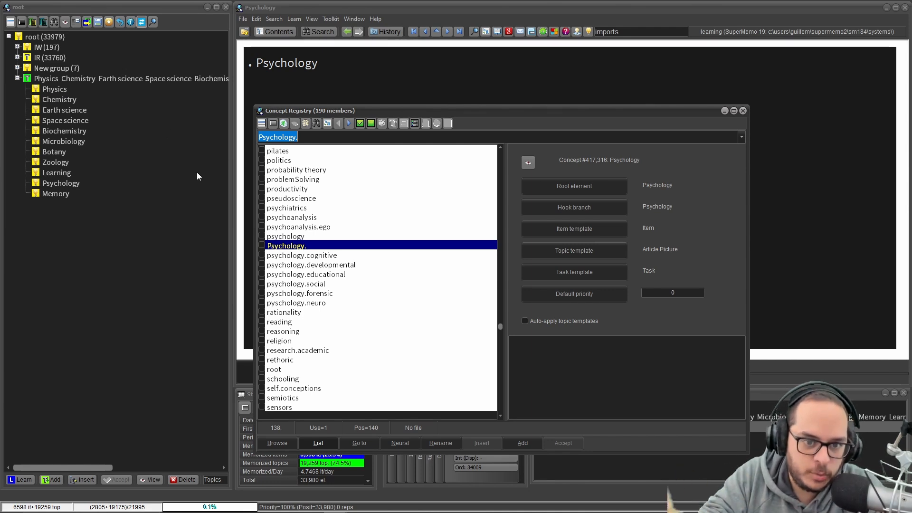
{"action": "left_click", "coordinate": [743, 110]}
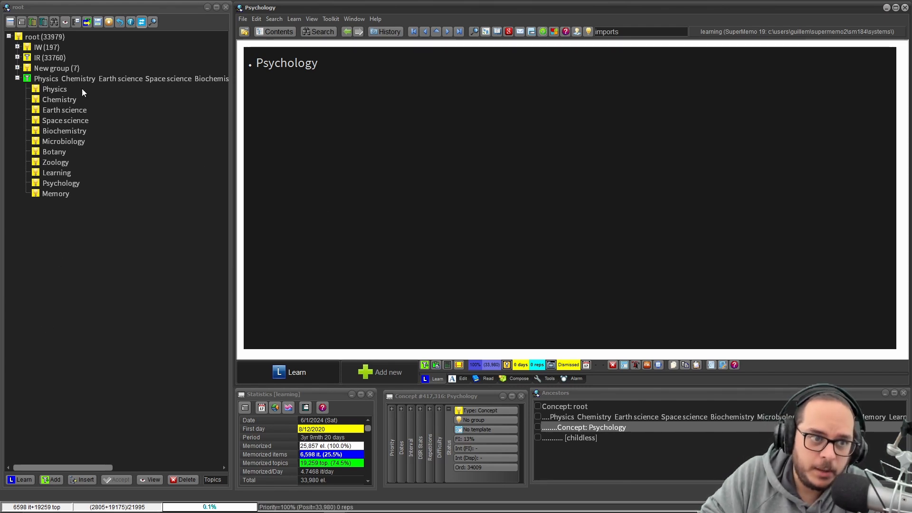
List the children of the science list topic in a browser and sort them alphabetically by title.
{"action": "left_click", "coordinate": [75, 78]}
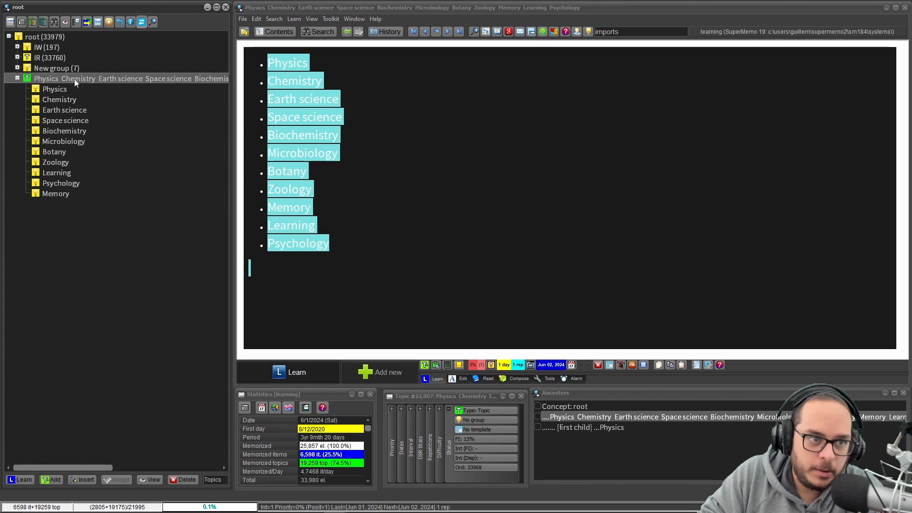
{"action": "right_click", "coordinate": [75, 79]}
{"action": "mouse_move", "coordinate": [117, 93]}
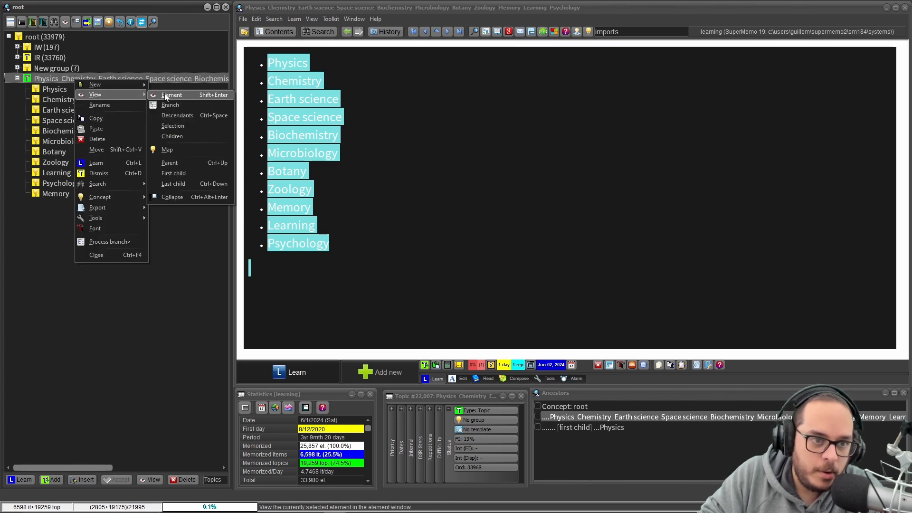
{"action": "left_click", "coordinate": [177, 137]}
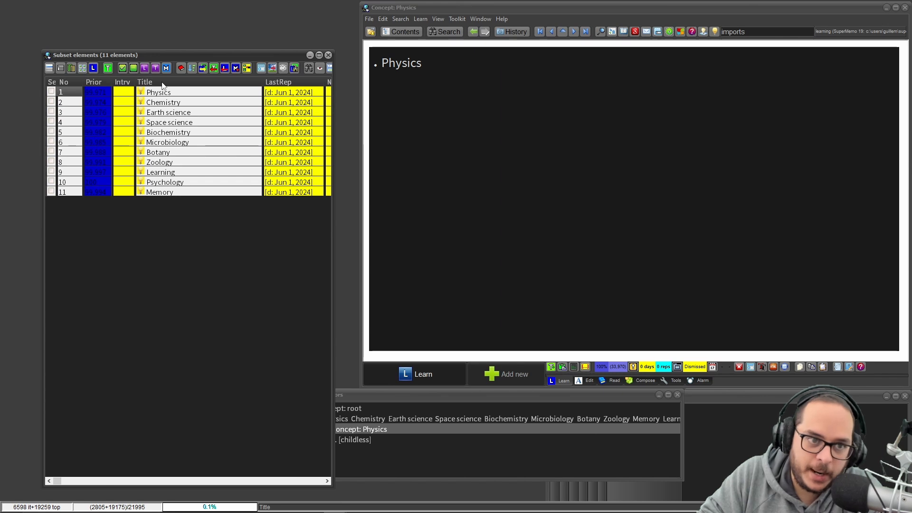
{"action": "left_click", "coordinate": [162, 83]}
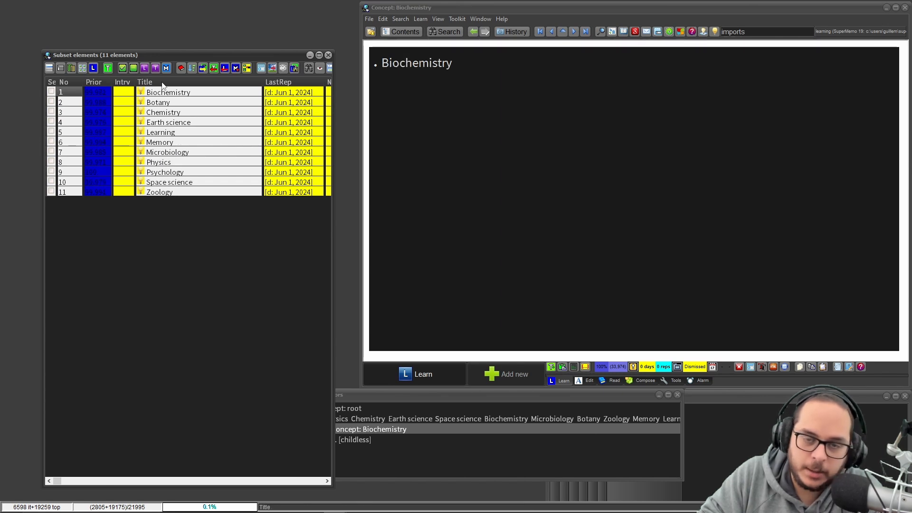
Move all the sorted browser elements back into the science list branch, and expand that branch in the contents tree.
{"action": "left_click", "coordinate": [61, 69]}
{"action": "mouse_move", "coordinate": [92, 172]}
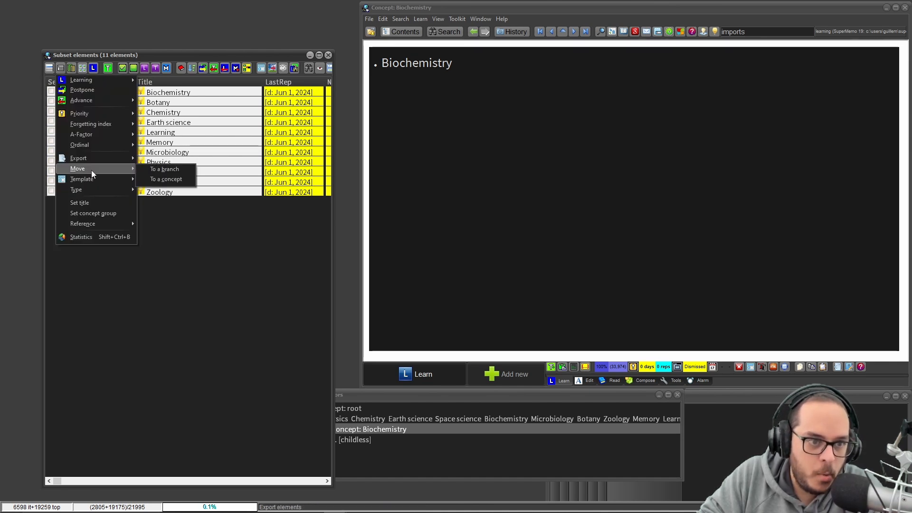
{"action": "left_click", "coordinate": [162, 169]}
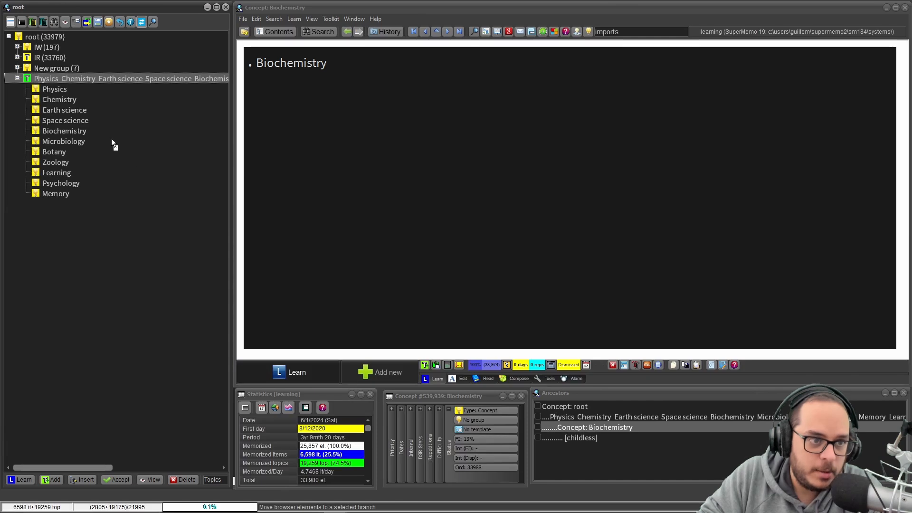
{"action": "double_click", "coordinate": [66, 80]}
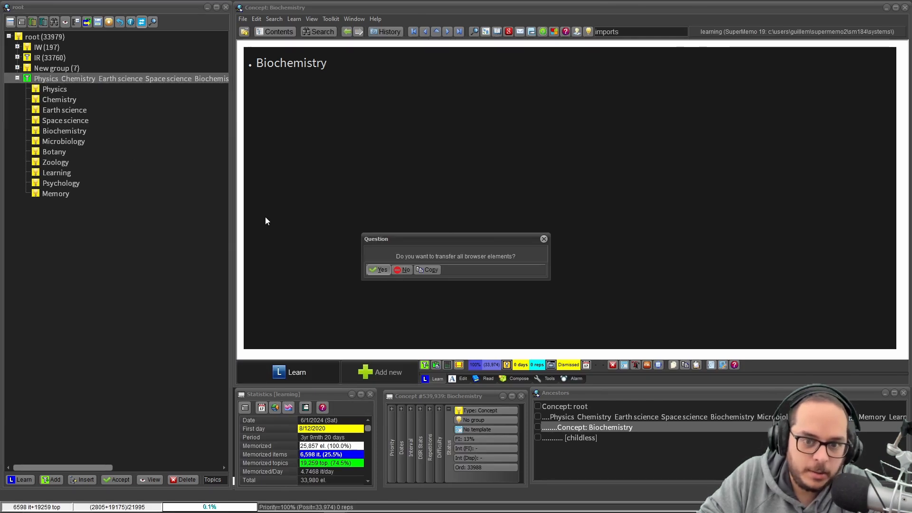
{"action": "left_click", "coordinate": [378, 269]}
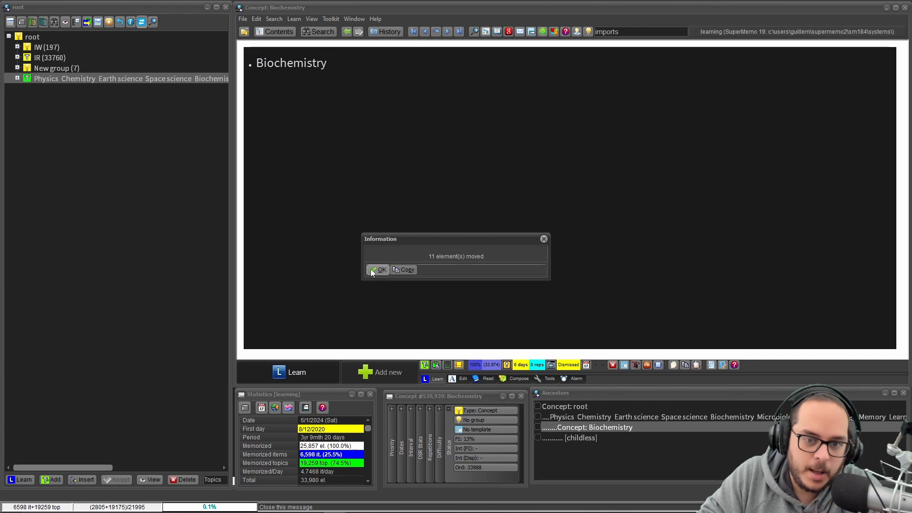
{"action": "left_click", "coordinate": [372, 269]}
{"action": "left_click", "coordinate": [17, 78]}
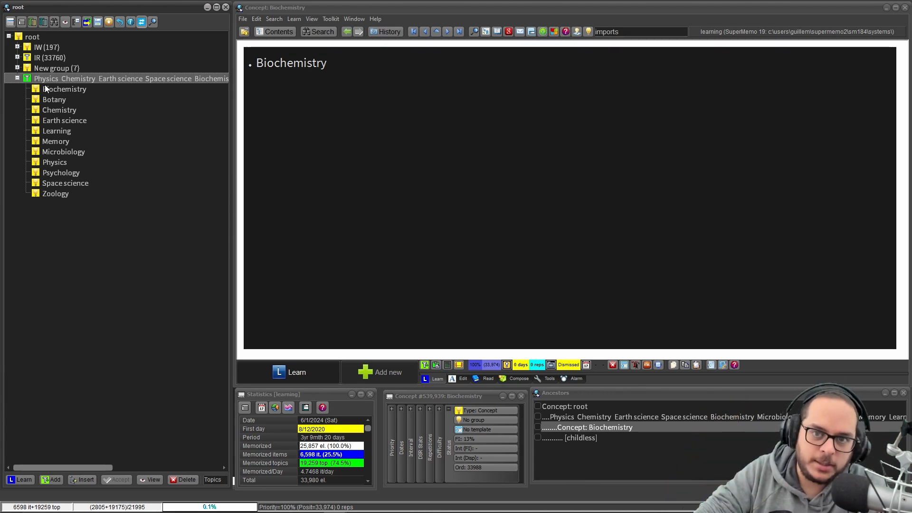
Enable auto-applying of topic templates and the item template for the Botany concept in the concept registry.
{"action": "key", "text": "Down"}
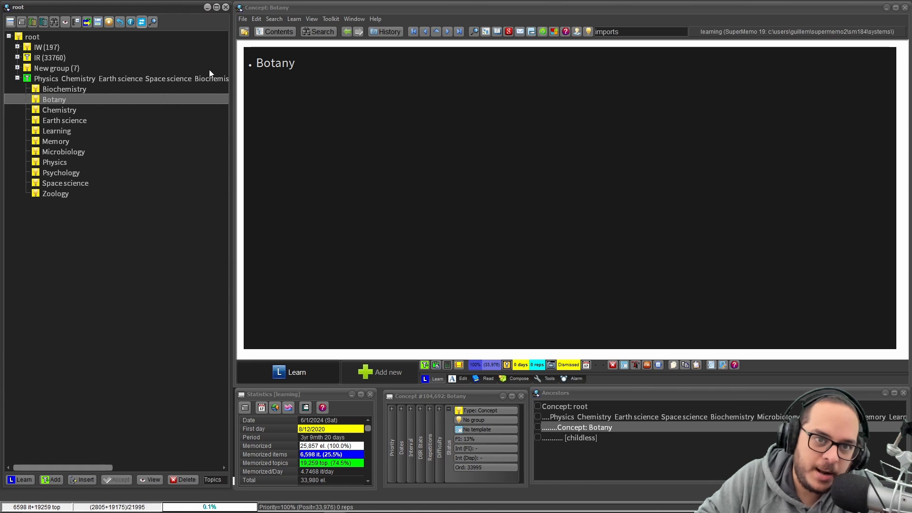
{"action": "left_click", "coordinate": [275, 20]}
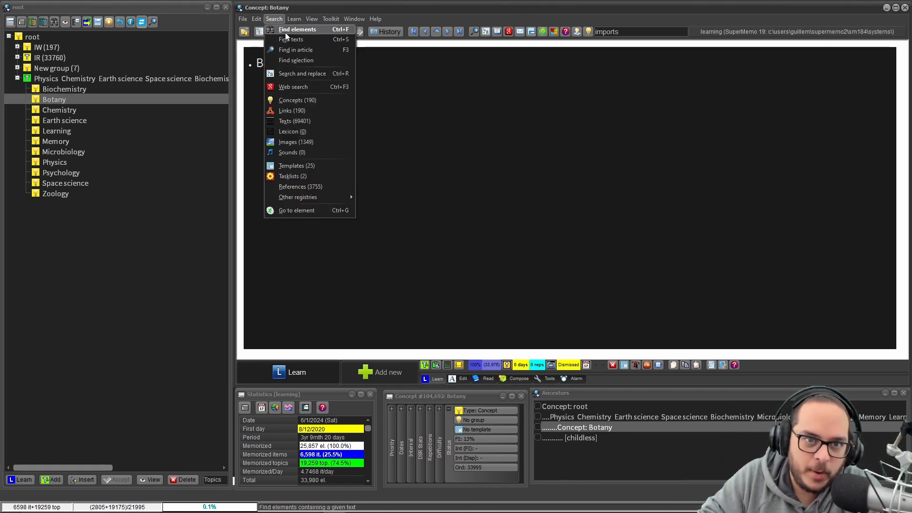
{"action": "left_click", "coordinate": [298, 101]}
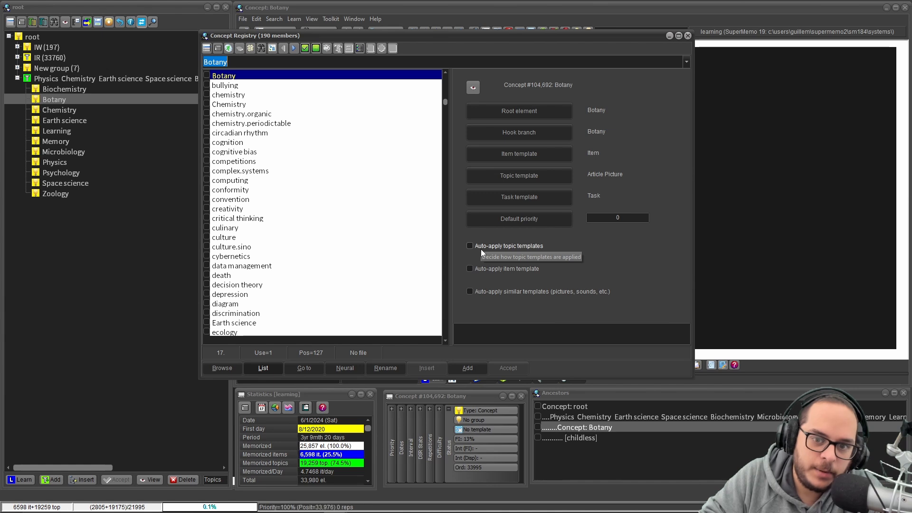
{"action": "left_click", "coordinate": [481, 249]}
{"action": "left_click", "coordinate": [484, 268]}
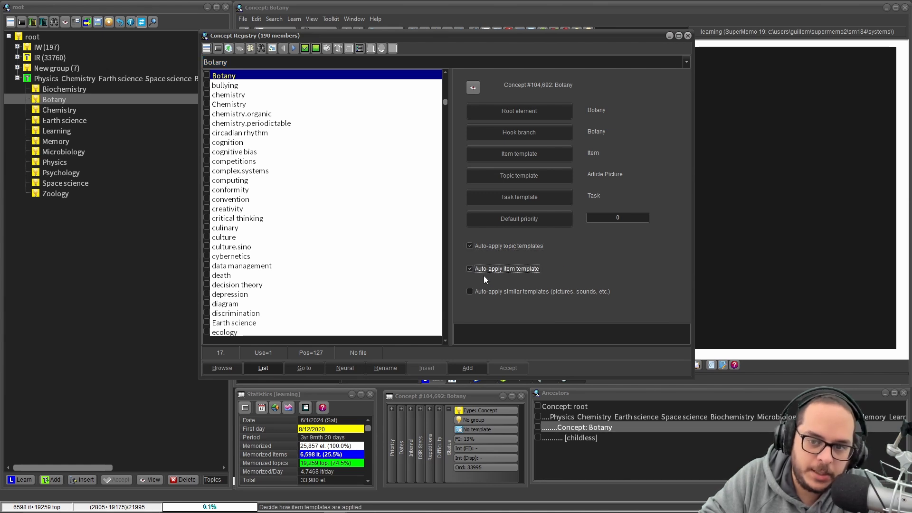